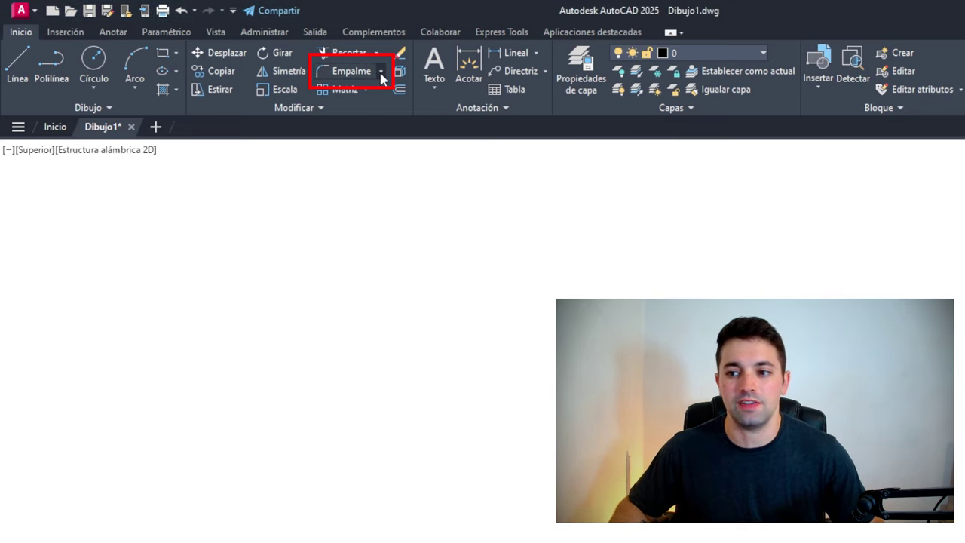
- Draw a 10-unit horizontal line and a 10-unit vertical line meeting at a right angle, then zoom to fit
click(381, 73)
text(L)
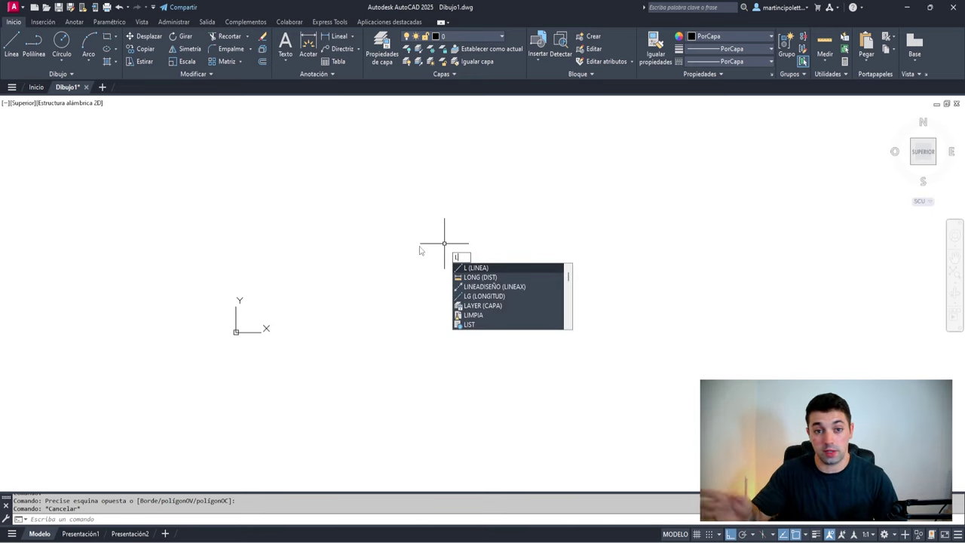
key(Return)
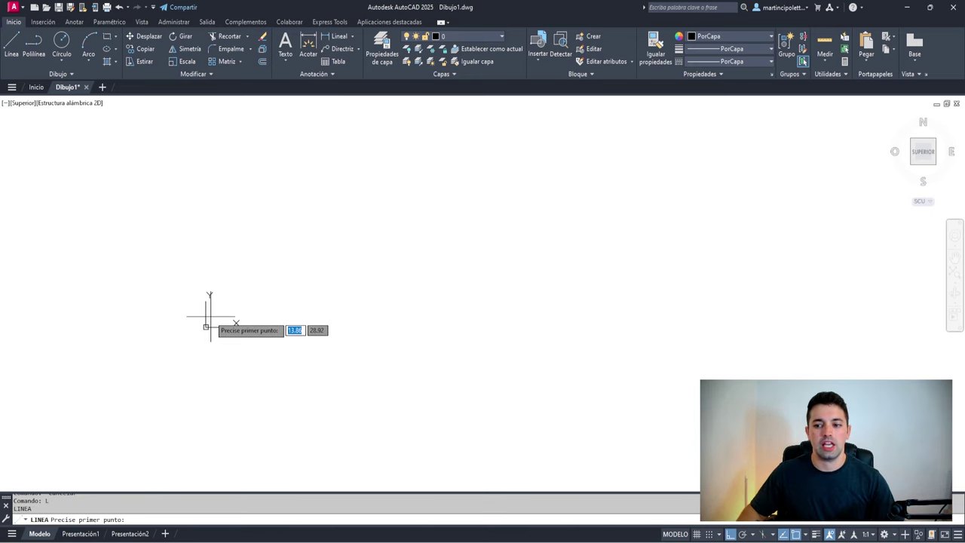
click(206, 327)
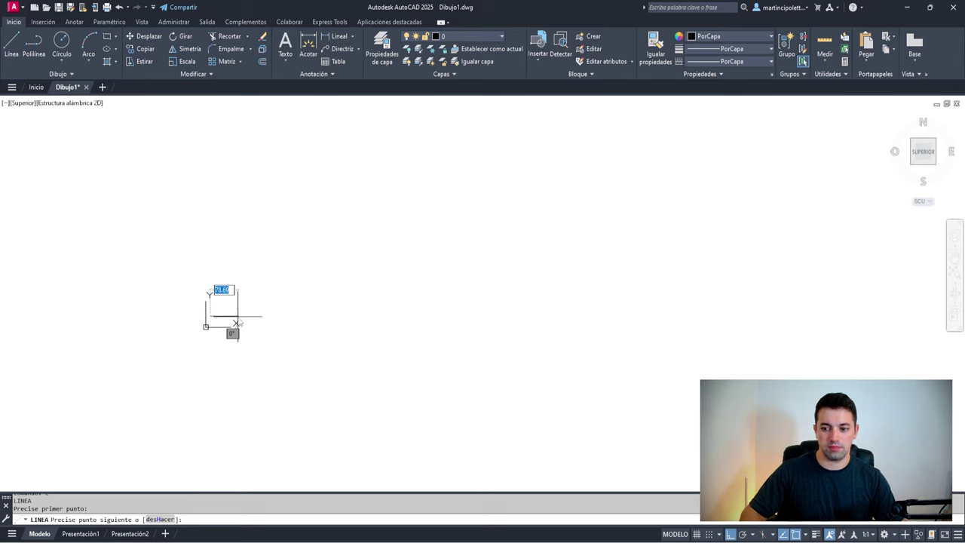
text(10)
key(Return)
middle_drag(235, 323, 164, 278)
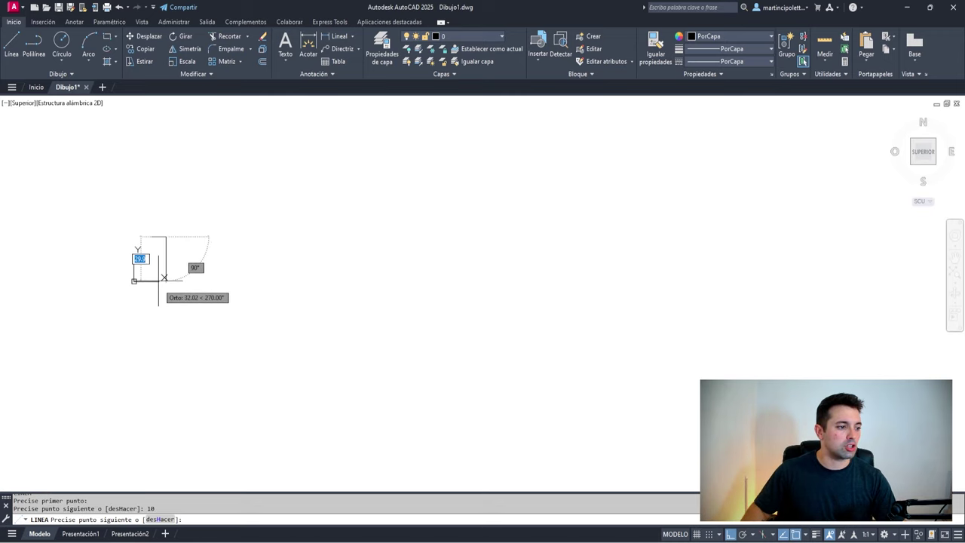
key(Return)
key(Escape)
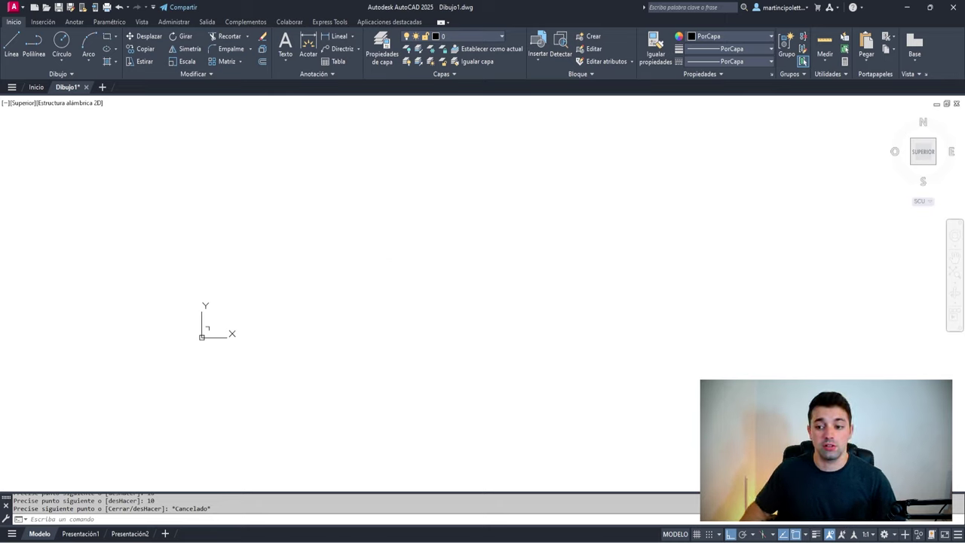
middle_click(362, 259)
text(MP)
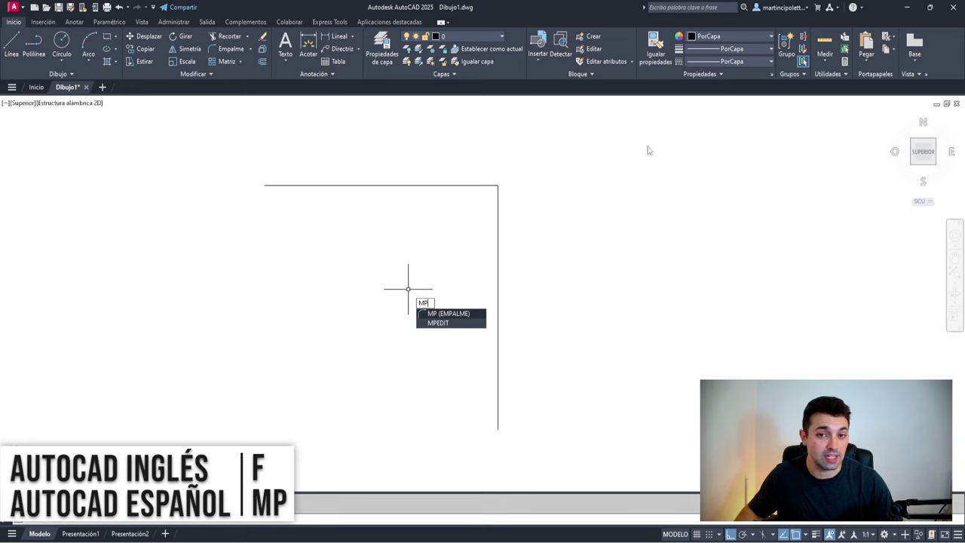
- Launch Fillet (MP) and frame the corner where the two lines meet
key(Return)
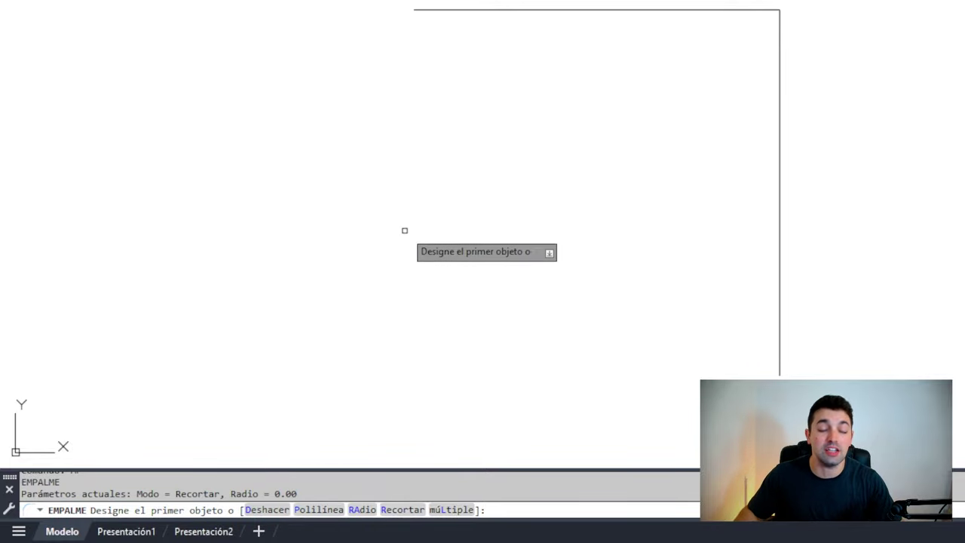
scroll(624, 158, down, 2)
middle_drag(624, 159, 454, 185)
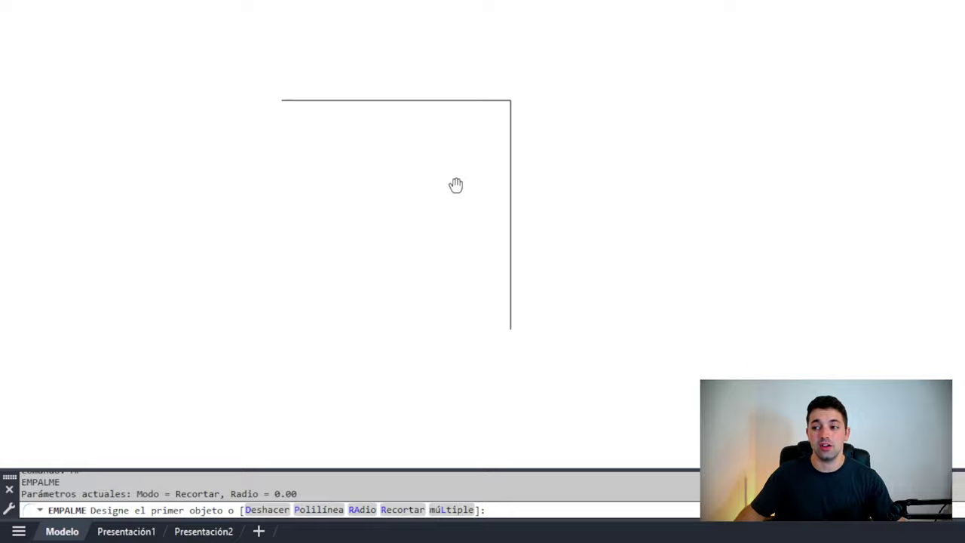
scroll(454, 185, up, 3)
middle_drag(505, 151, 491, 141)
text(RA)
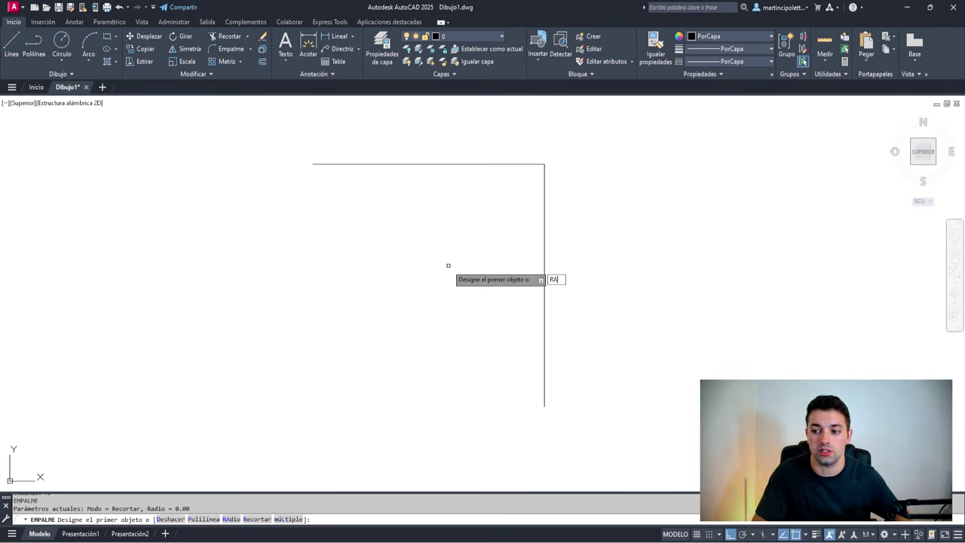
- Enter a fillet radius of 2 and select the horizontal line as the first edge
key(Return)
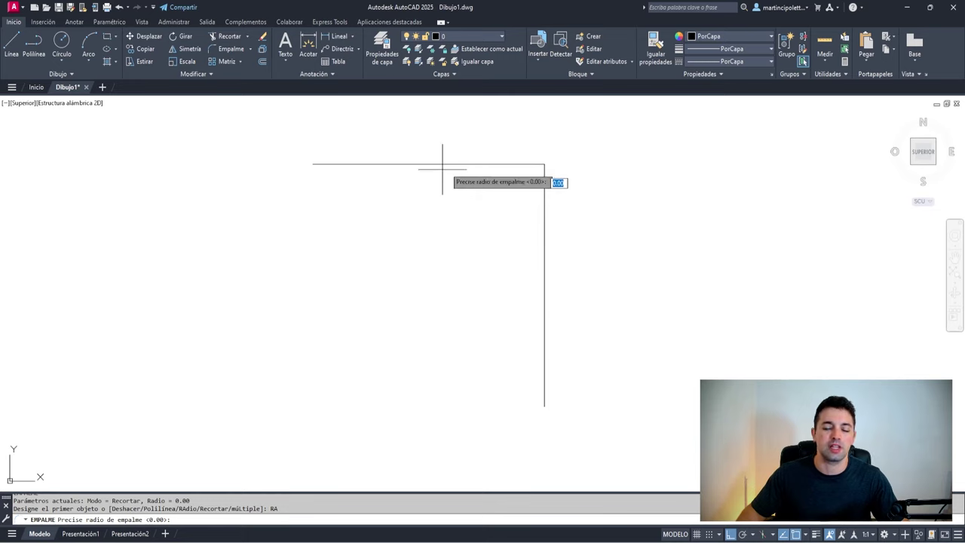
click(315, 273)
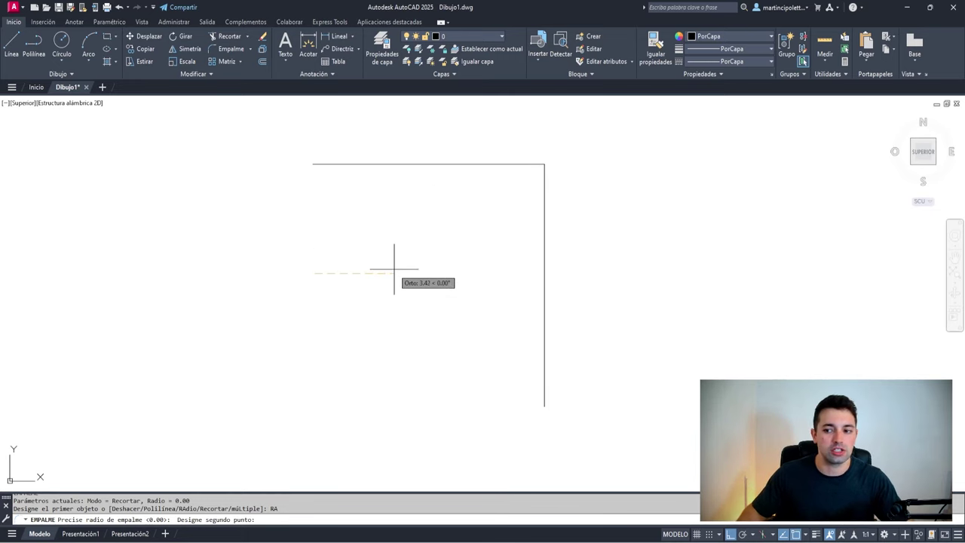
key(Escape)
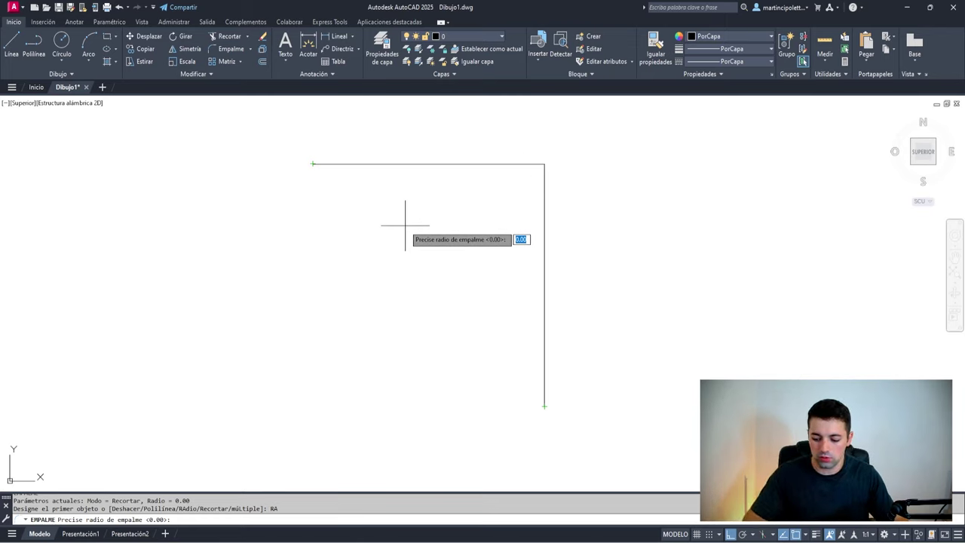
key(Return)
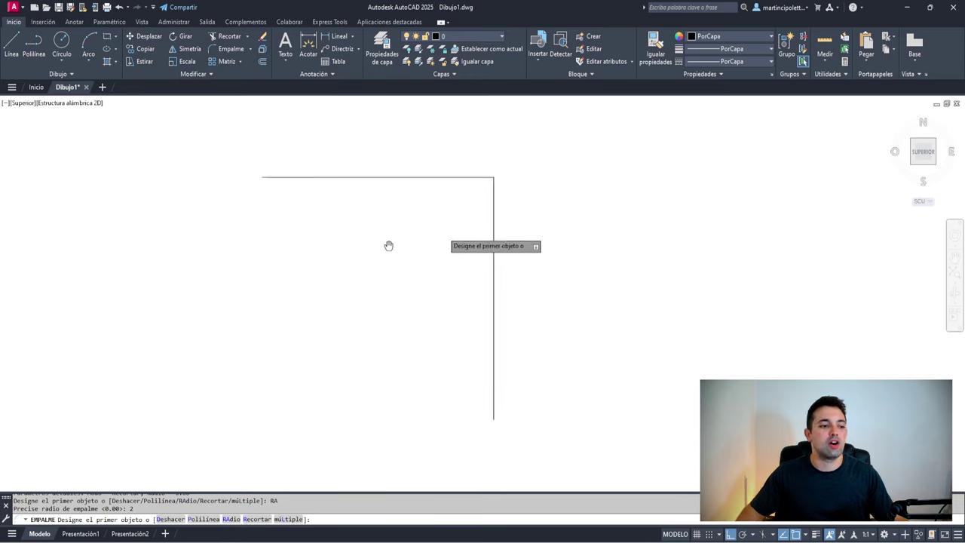
middle_drag(405, 224, 384, 244)
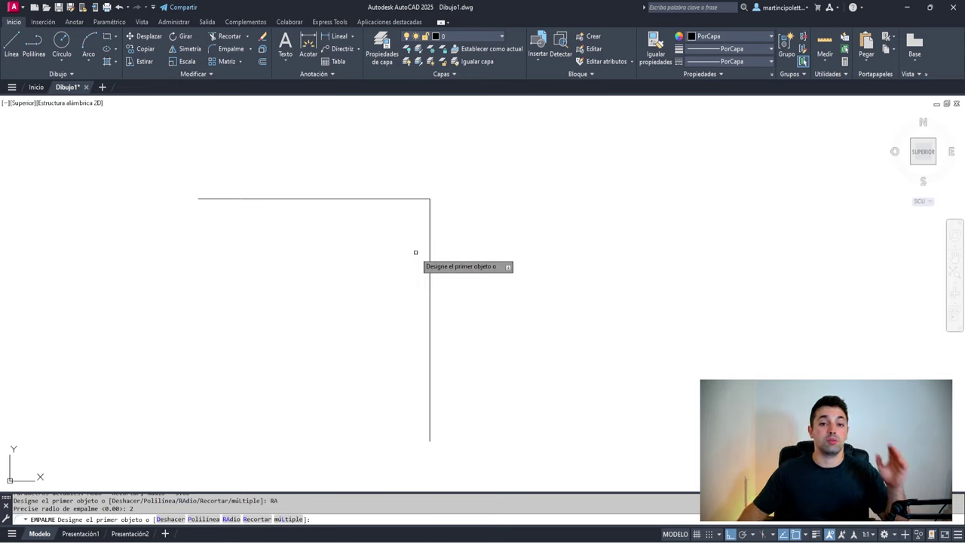
click(323, 197)
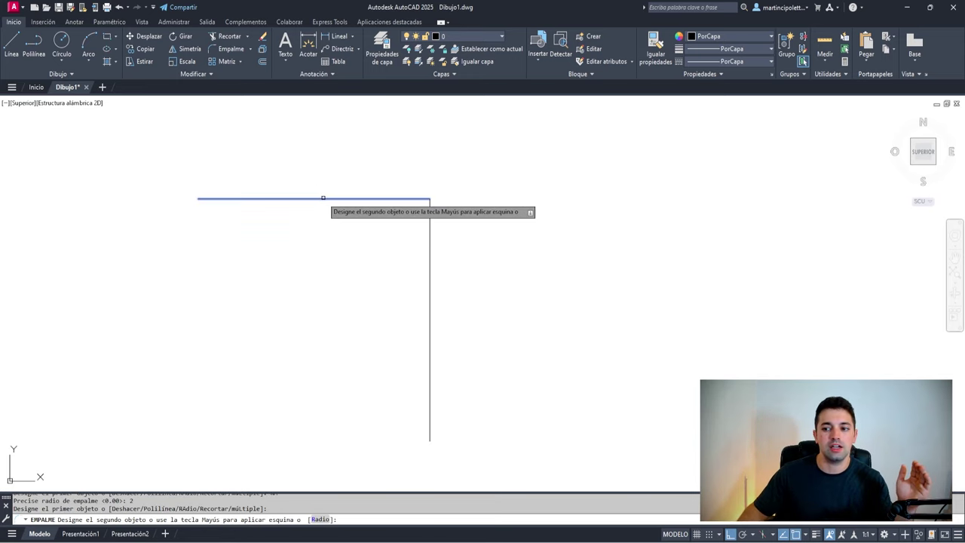
- Complete the fillet on the vertical line and confirm the arc's radius 2 in Properties
click(429, 263)
click(428, 204)
click(400, 224)
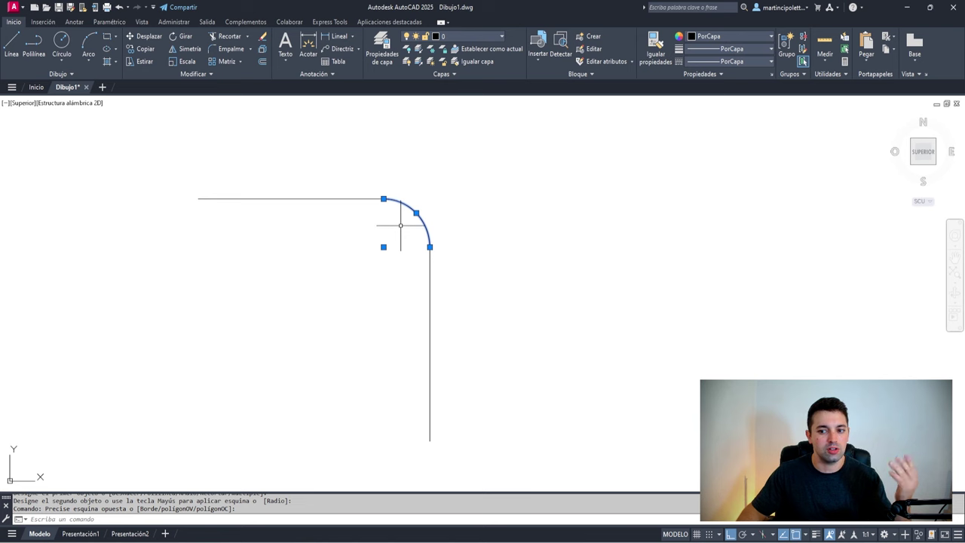
key(ctrl+1)
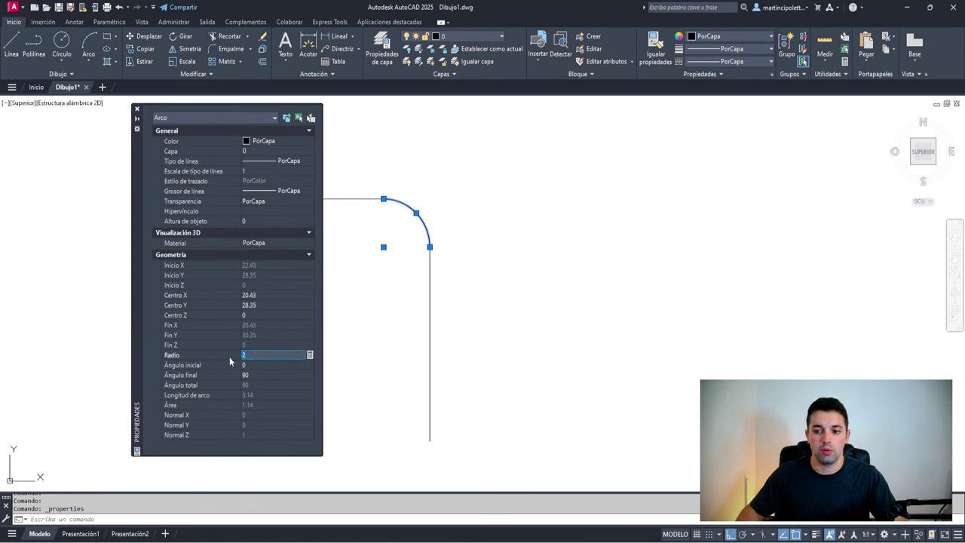
key(Escape)
key(ctrl+1)
click(444, 187)
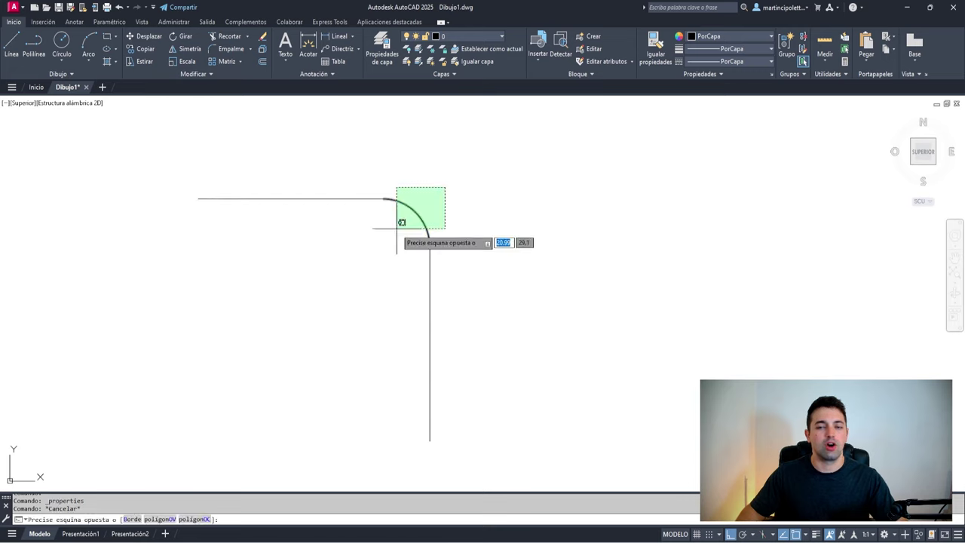
- Delete the corner arc and pull the horizontal line's right end left, away from the corner
click(396, 226)
key(Delete)
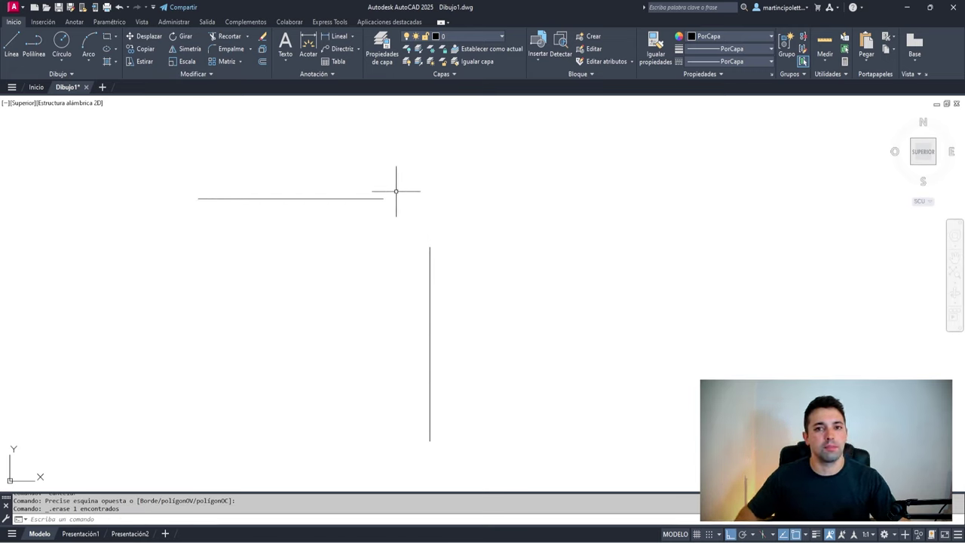
click(396, 190)
click(360, 231)
click(381, 198)
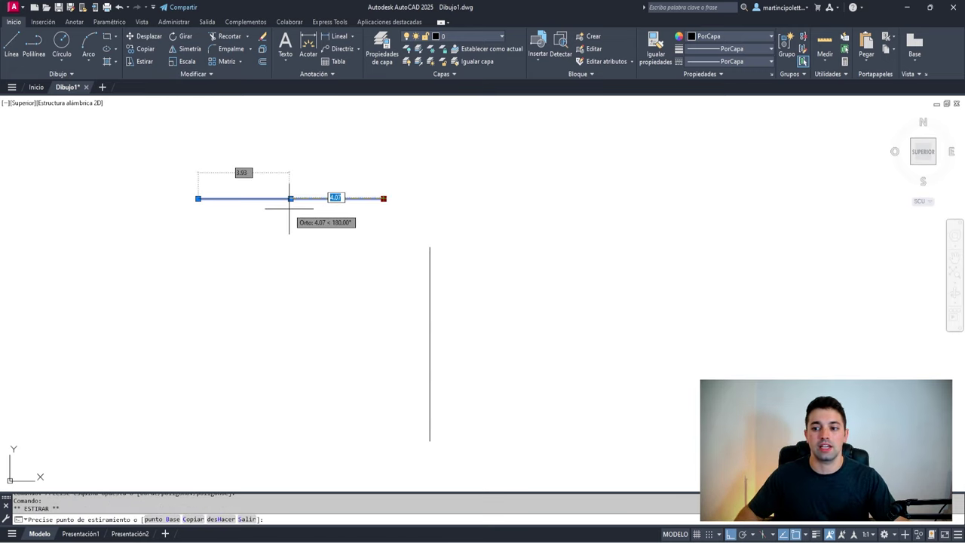
click(301, 203)
key(Escape)
- Rejoin the separated vertical and horizontal lines with a radius-2 fillet, then begin selecting the arc
text(mp)
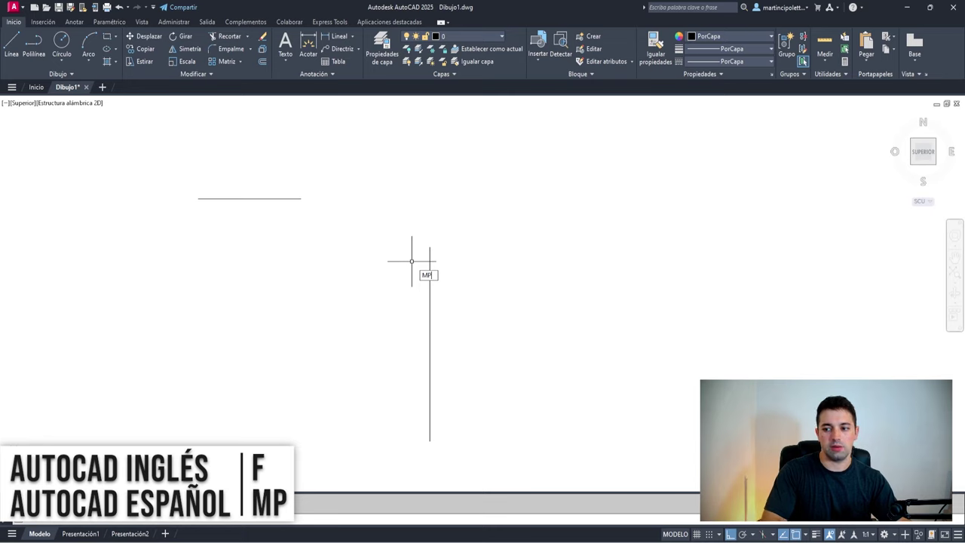
key(Return)
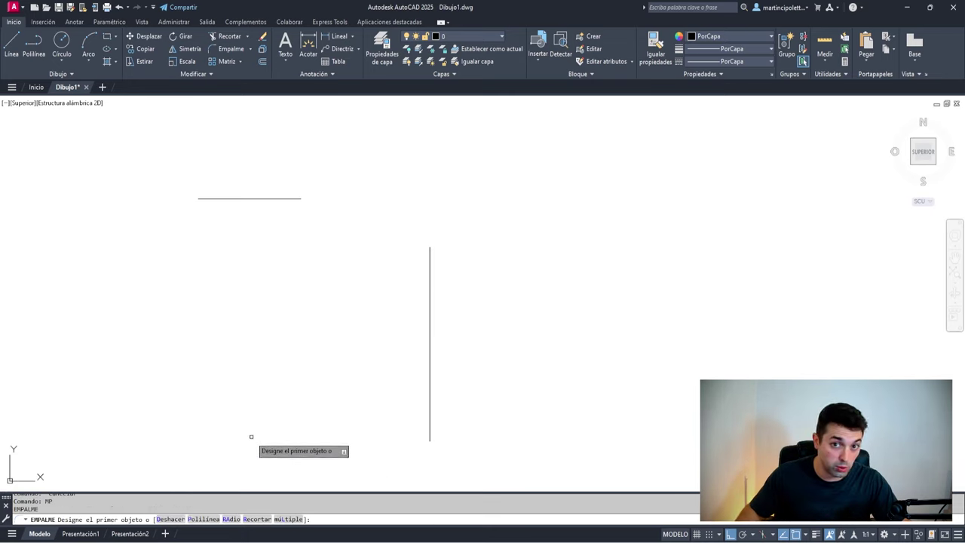
click(428, 263)
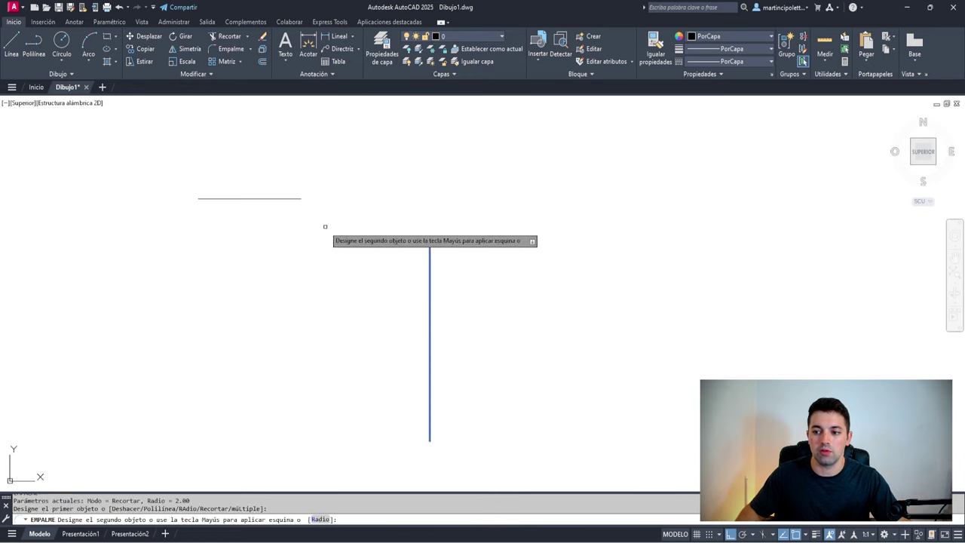
click(293, 199)
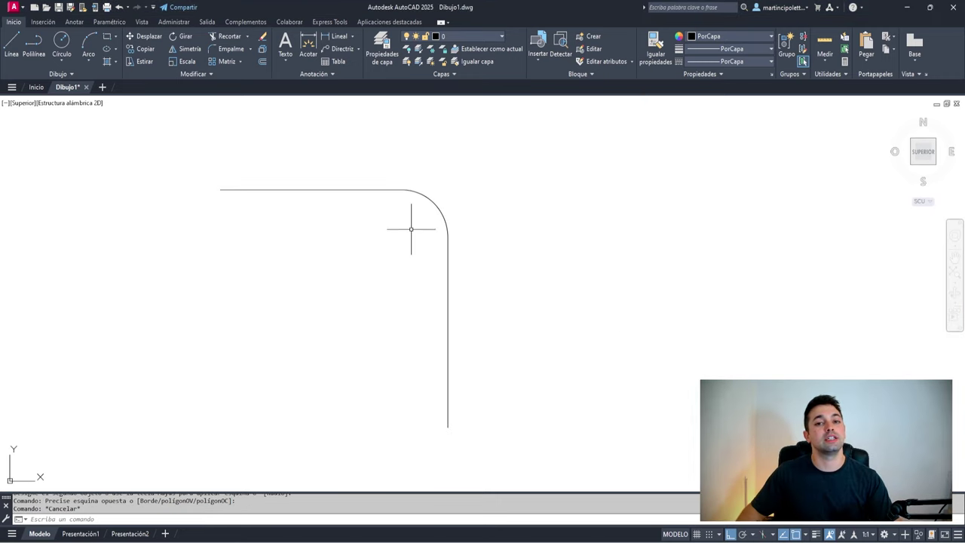
middle_drag(409, 226, 436, 233)
click(495, 180)
click(445, 204)
key(Delete)
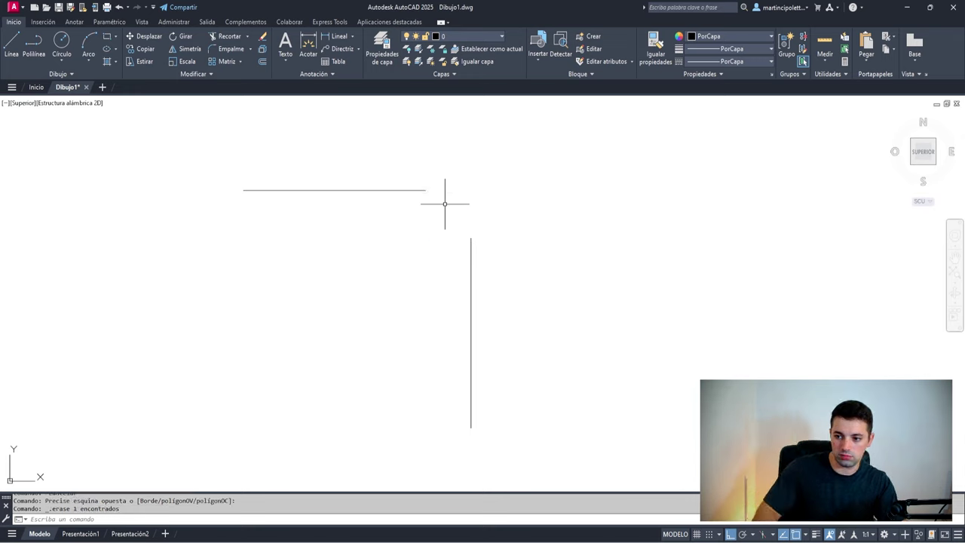
click(390, 171)
click(357, 220)
click(424, 189)
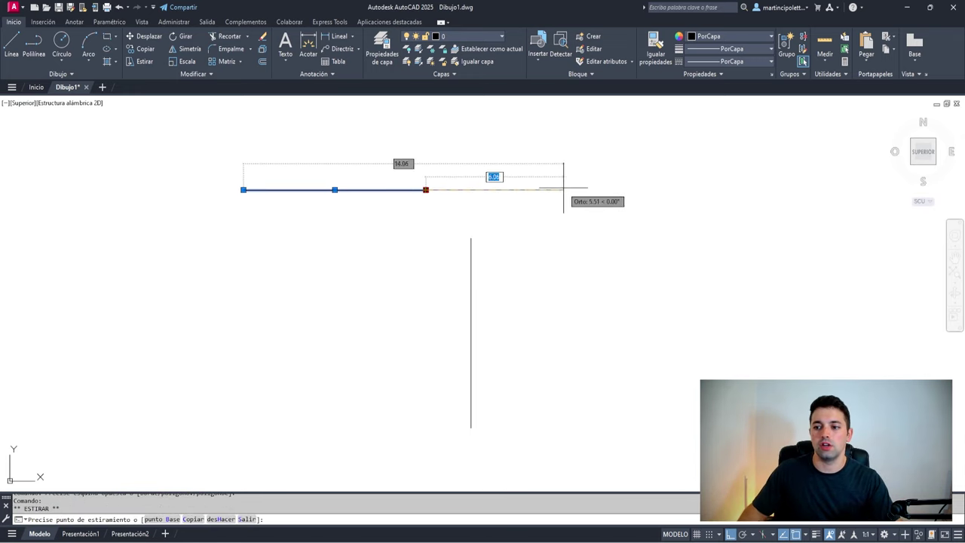
click(640, 190)
key(Escape)
click(470, 240)
click(460, 242)
click(471, 238)
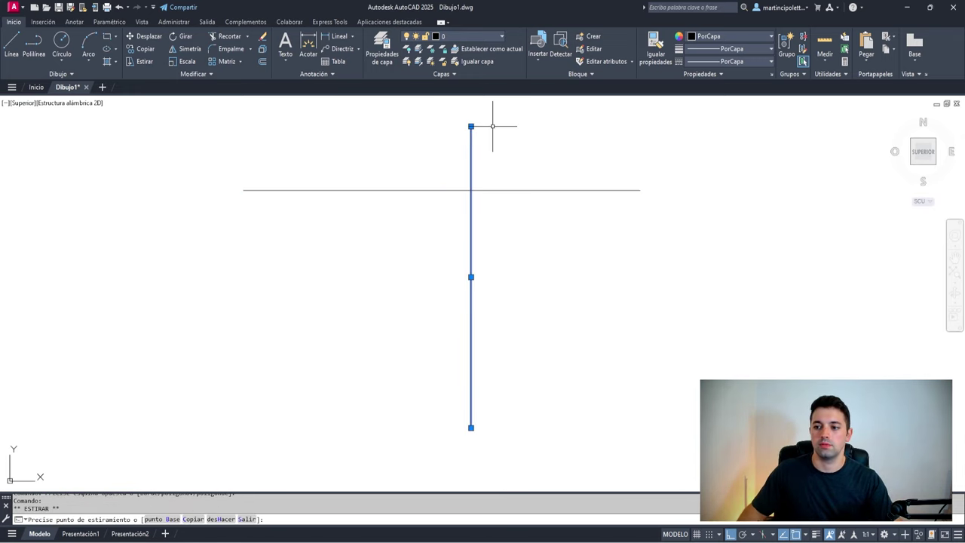
click(493, 126)
key(Escape)
text(MP)
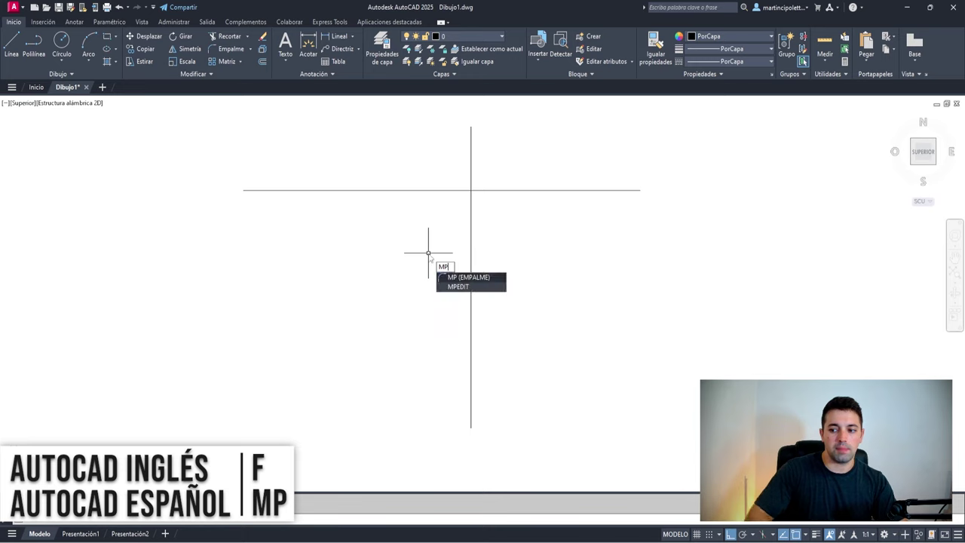
key(Return)
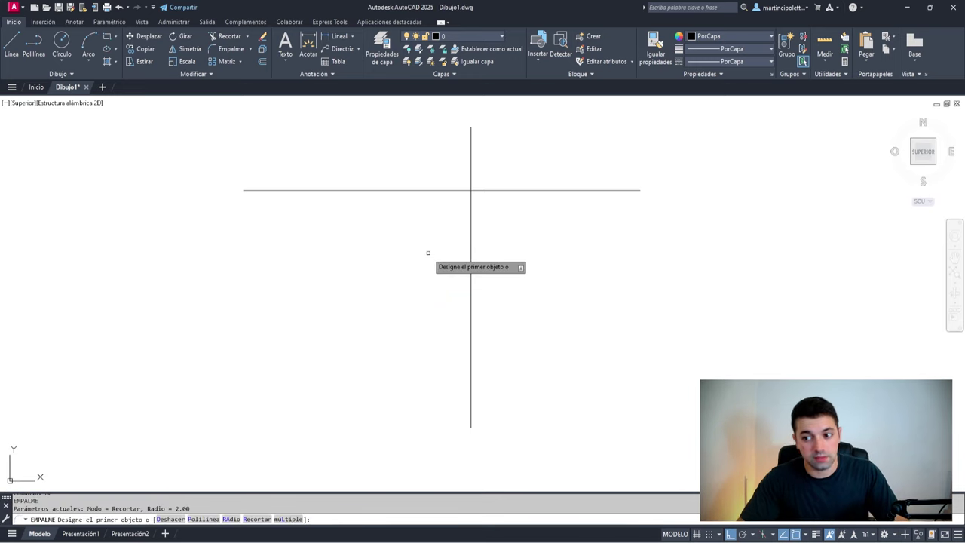
scroll(460, 162, up, 2)
scroll(452, 251, down, 3)
scroll(478, 221, up, 3)
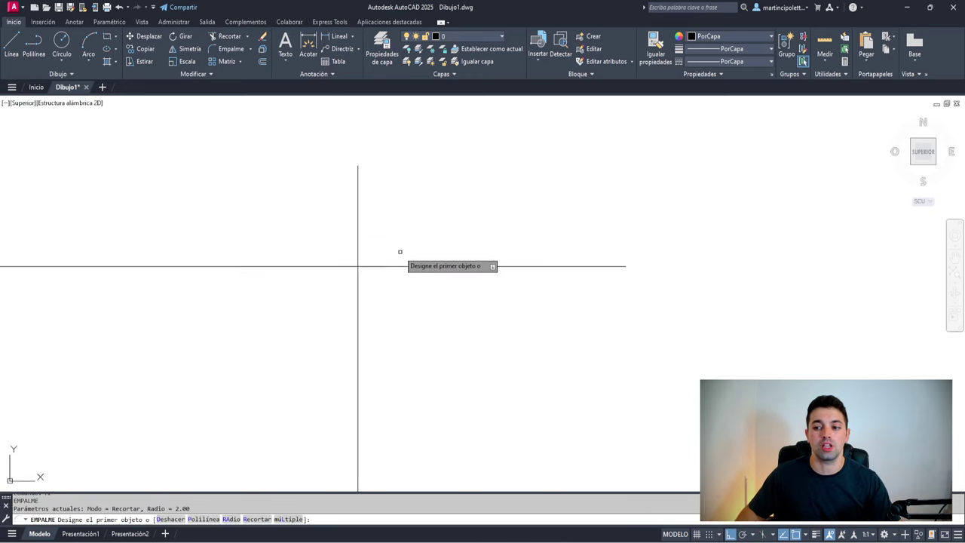
scroll(552, 231, down, 4)
middle_drag(497, 219, 413, 244)
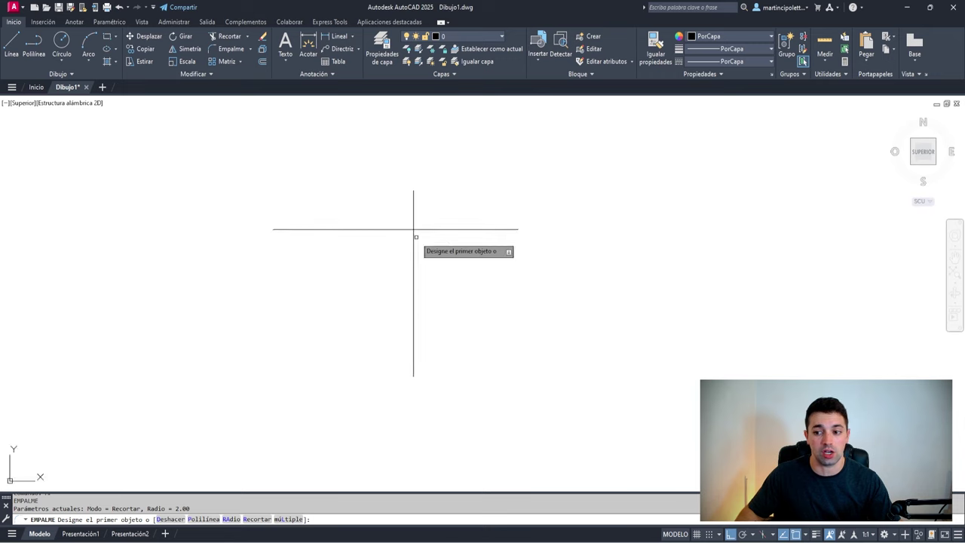
scroll(414, 245, up, 4)
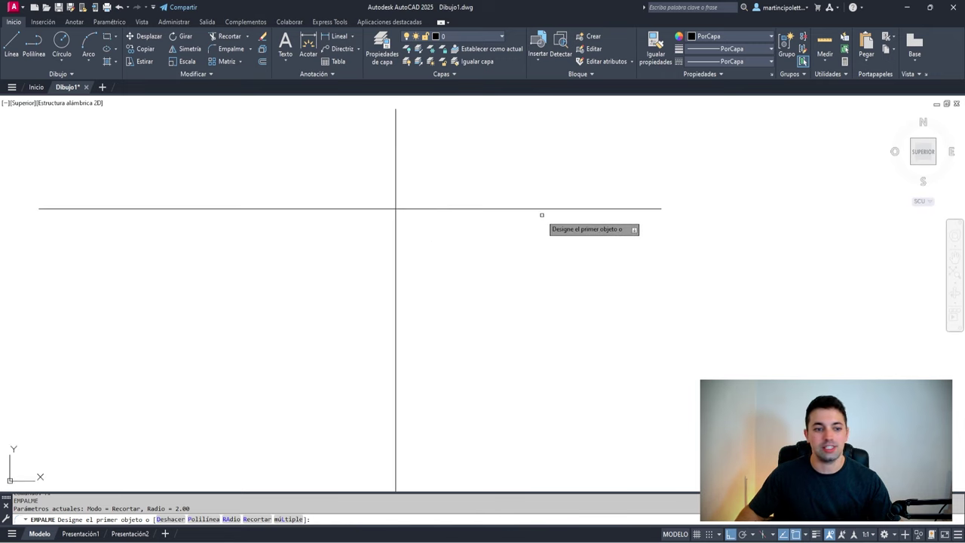
click(392, 333)
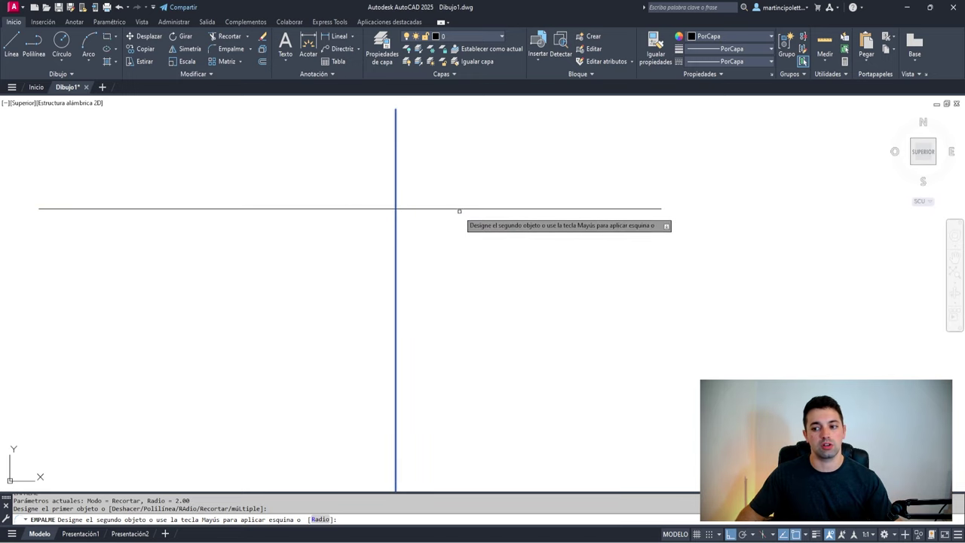
click(459, 209)
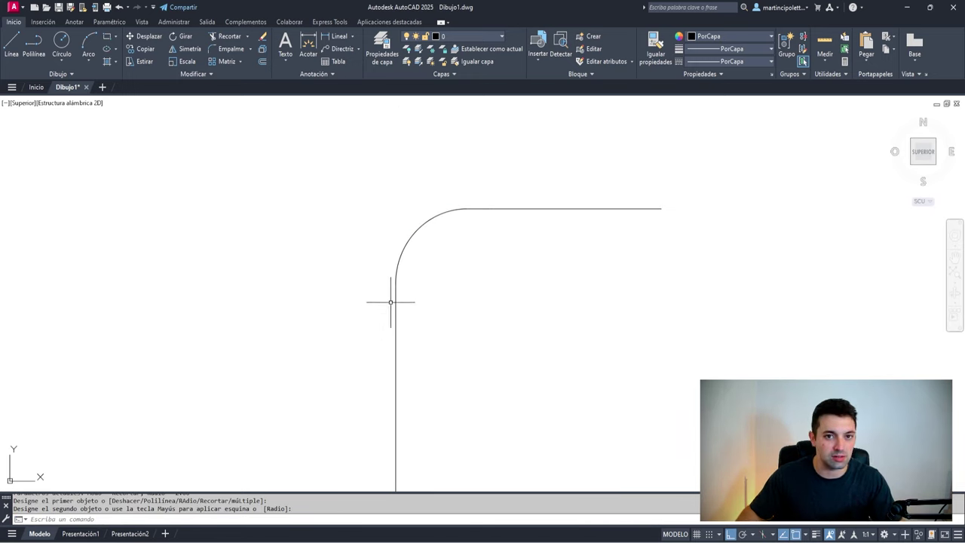
key(ctrl+z)
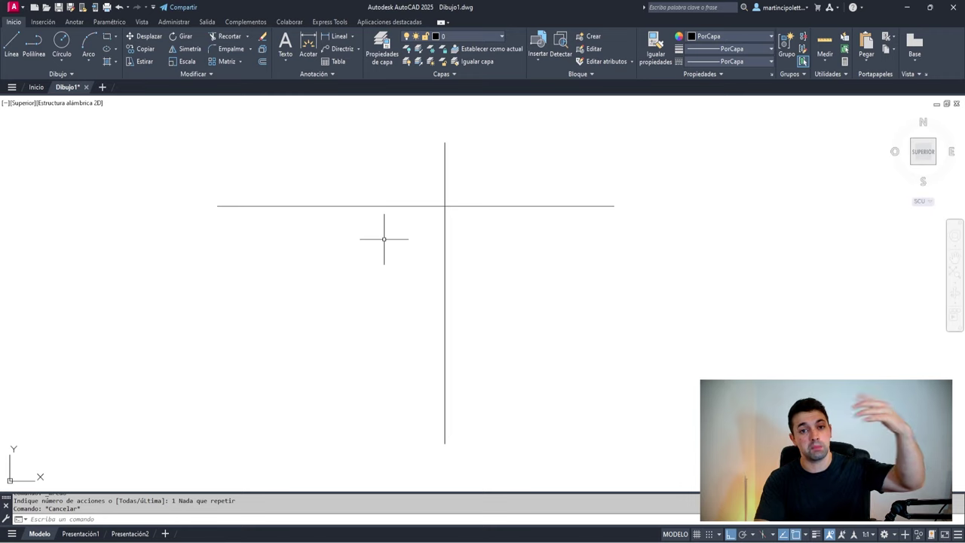
- Fillet the vertical and horizontal lines with a radius-2 arc using No Trim mode
text(MP)
key(Return)
text(R)
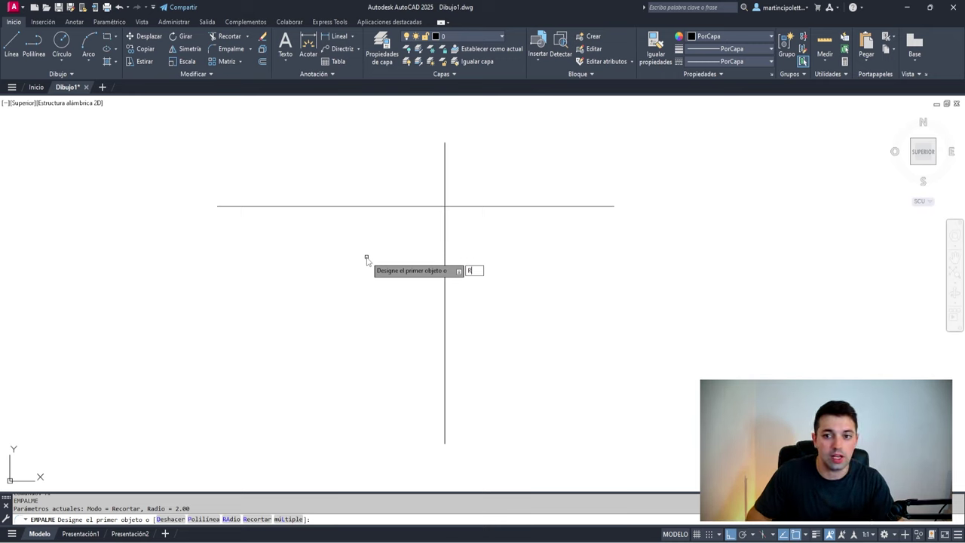
key(Return)
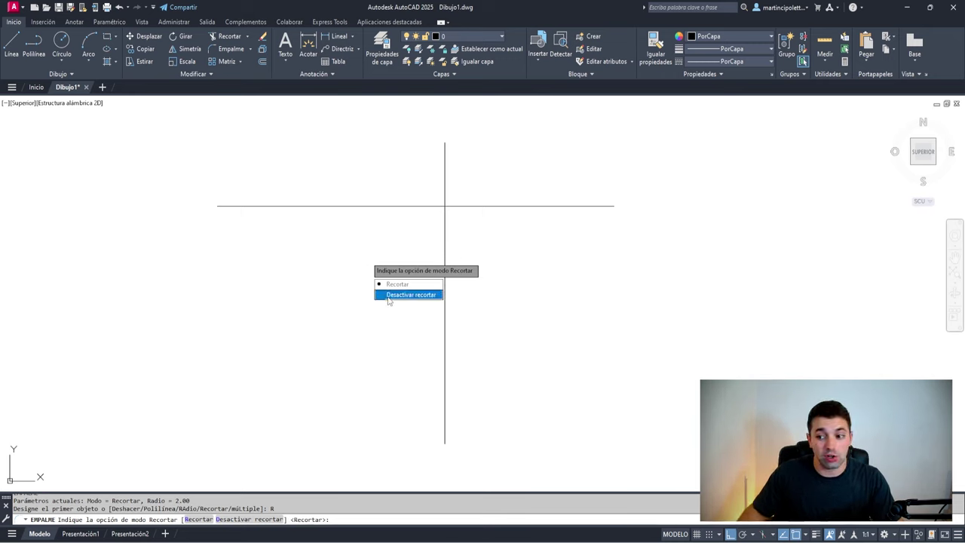
click(388, 294)
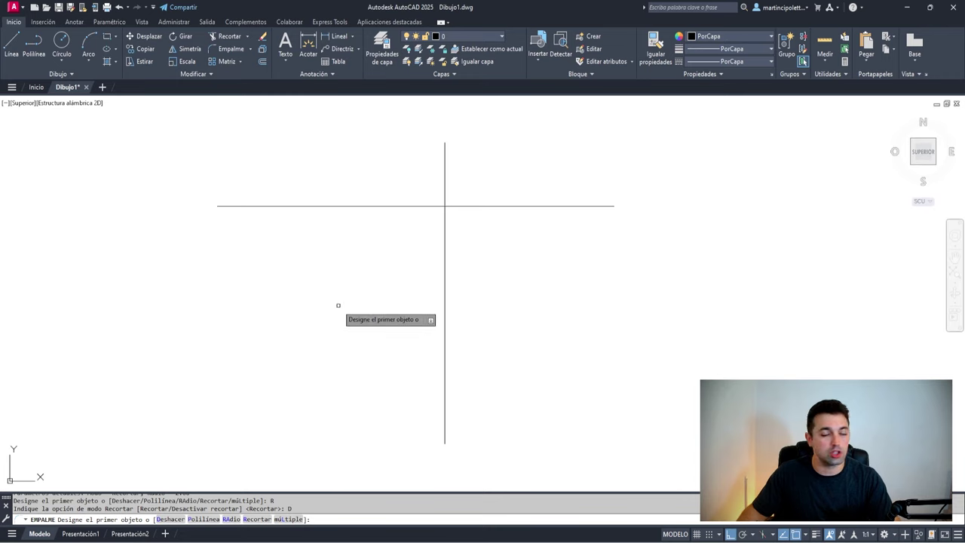
click(445, 333)
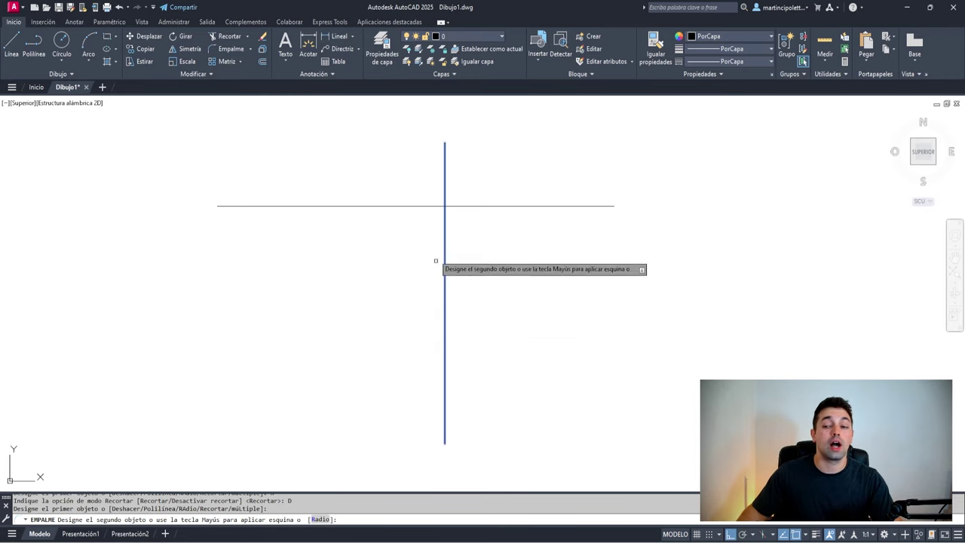
click(358, 206)
click(419, 219)
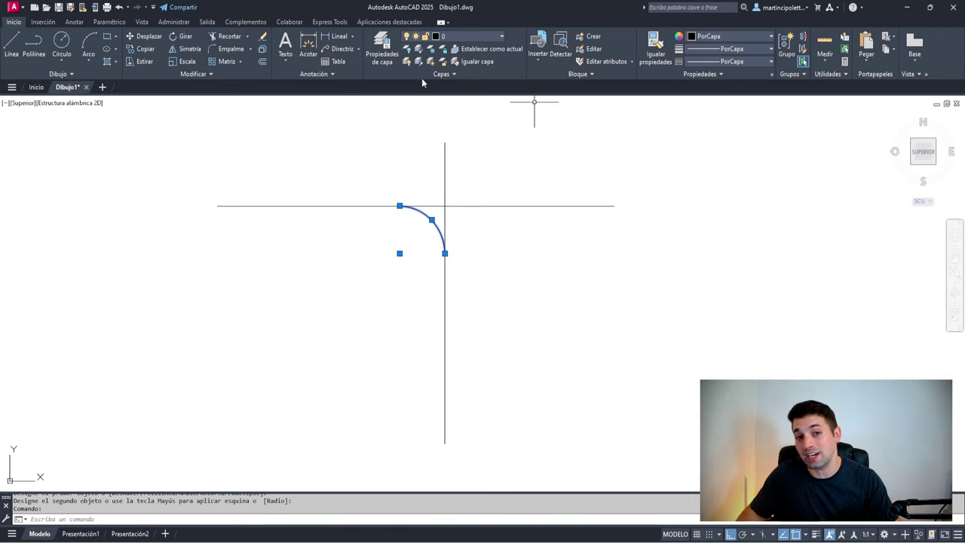
key(Escape)
scroll(463, 196, up, 2)
scroll(361, 197, down, 2)
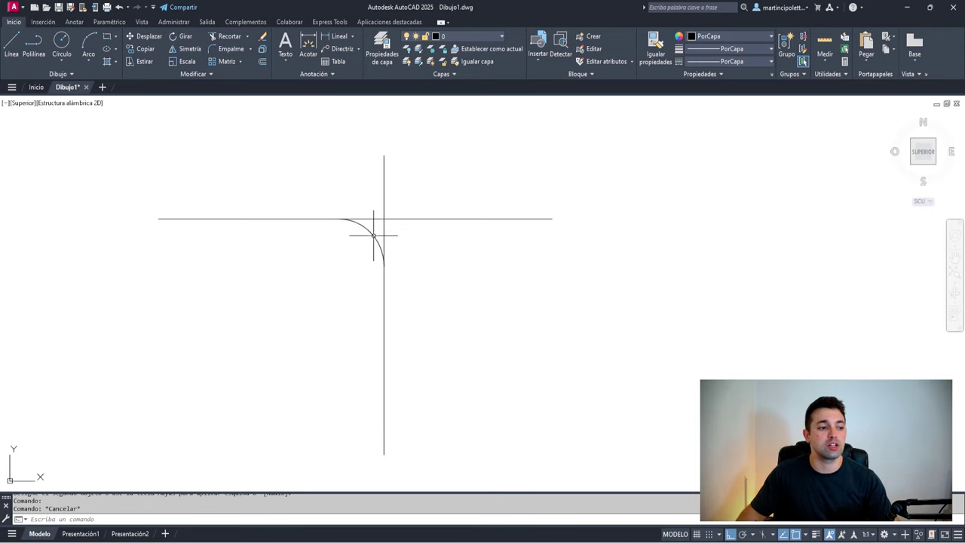
- Rerun Fillet in Trim mode to round the corner again, then select the whole drawing
key(Return)
key(Escape)
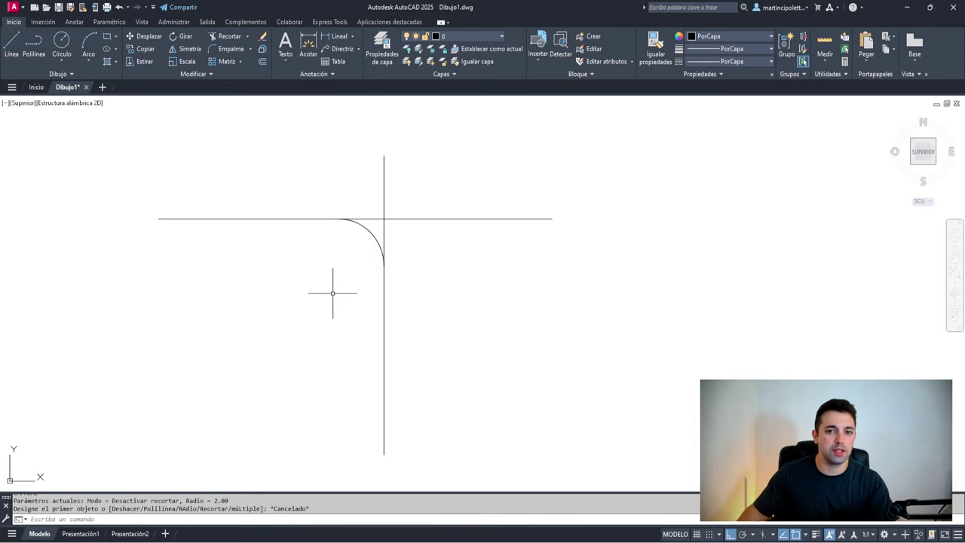
key(Return)
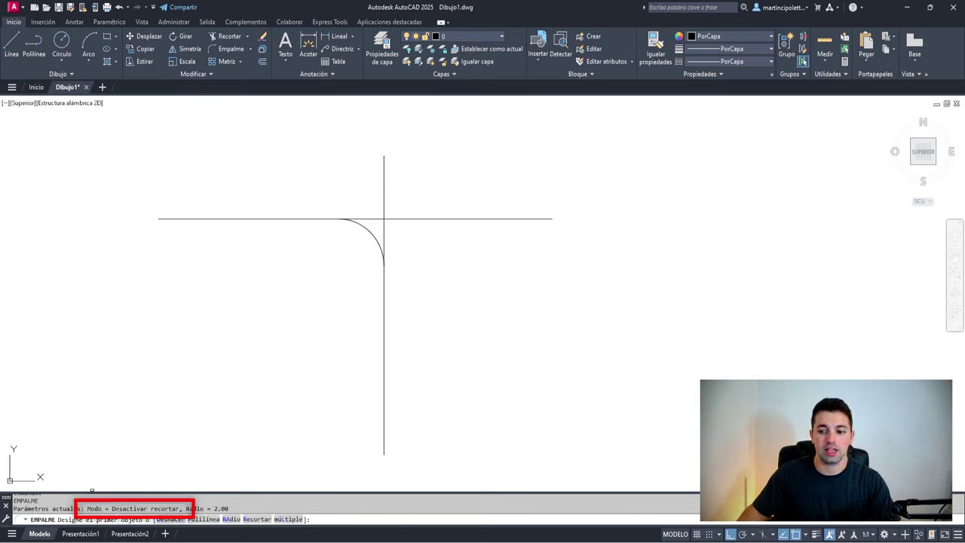
click(252, 519)
key(Down)
key(Return)
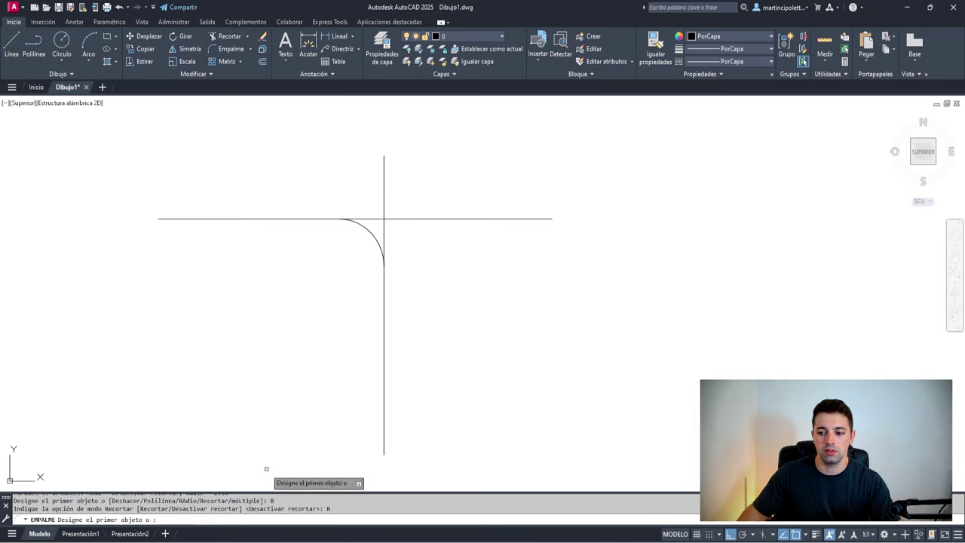
click(384, 281)
click(422, 218)
key(Escape)
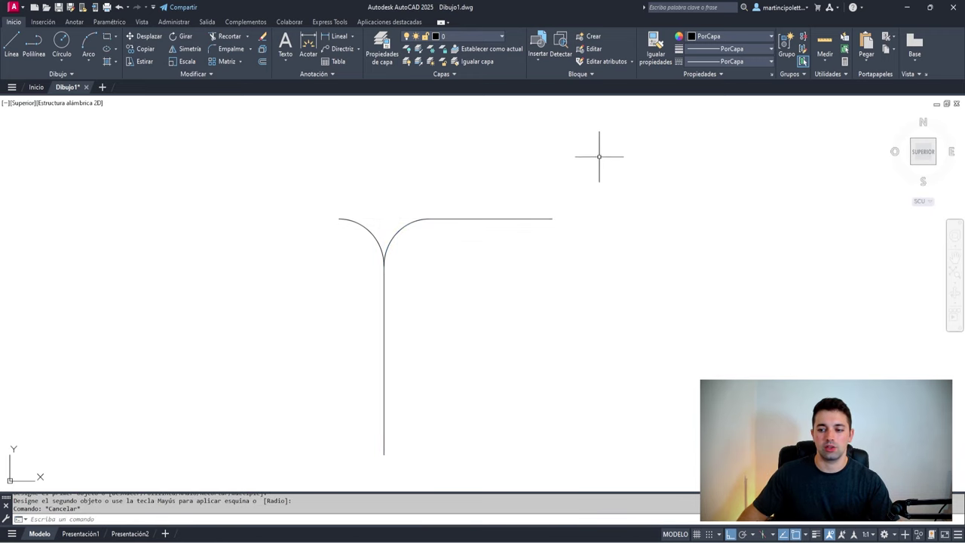
click(599, 157)
click(219, 457)
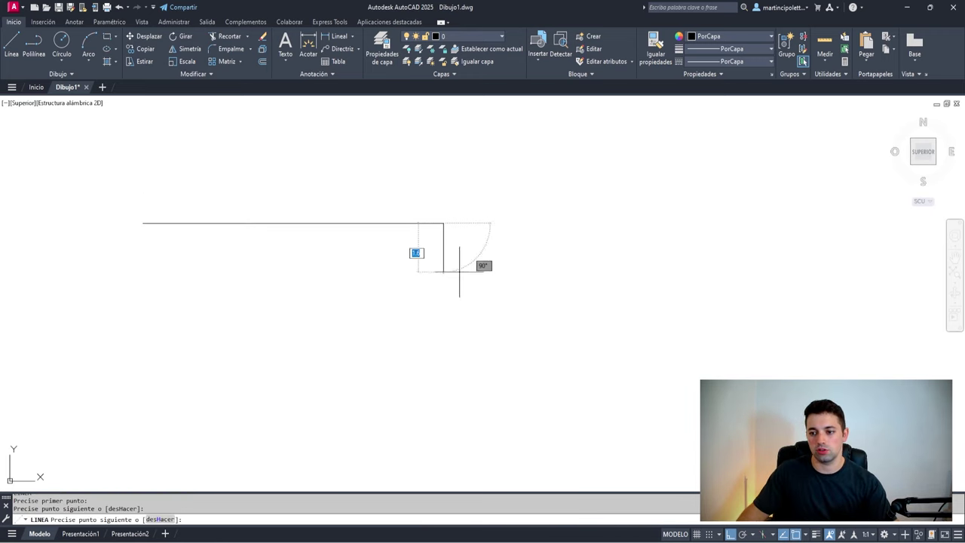
- Keep the horizontal and vertical lines apart and start Fillet with MP at radius 2
click(443, 223)
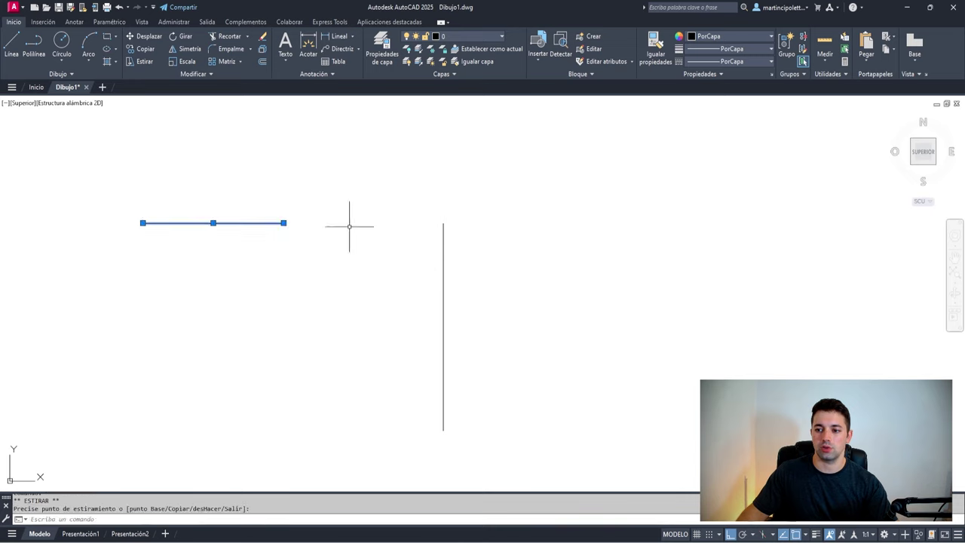
key(Escape)
click(484, 205)
click(391, 291)
click(441, 216)
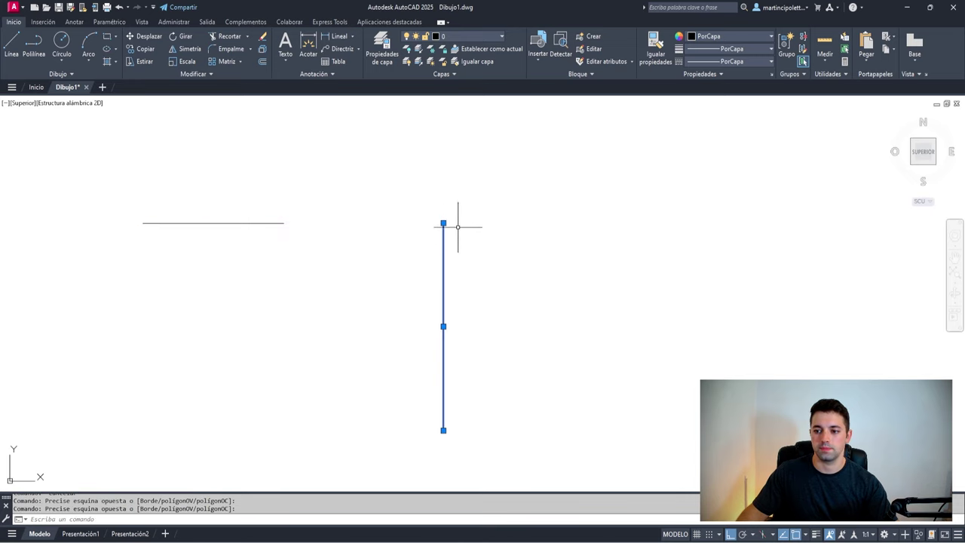
text(mp)
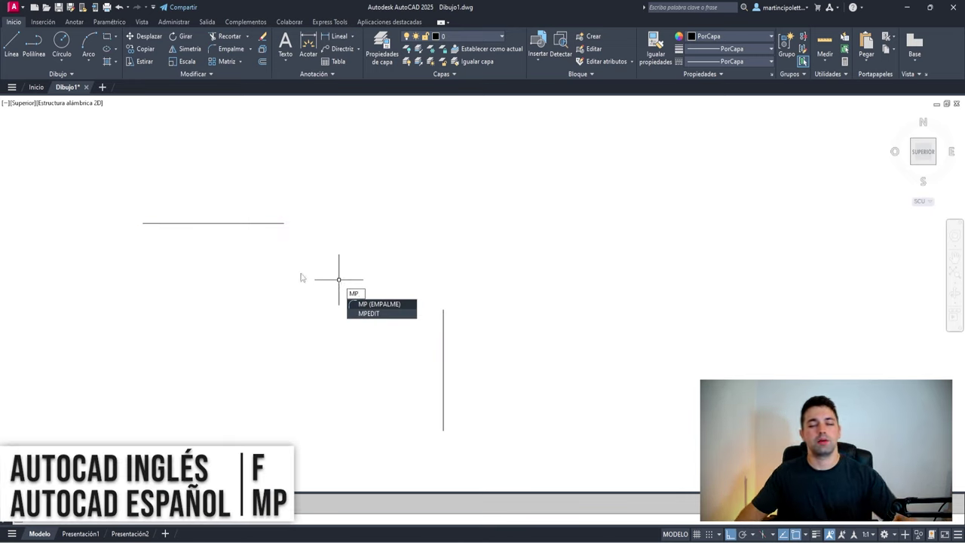
key(Return)
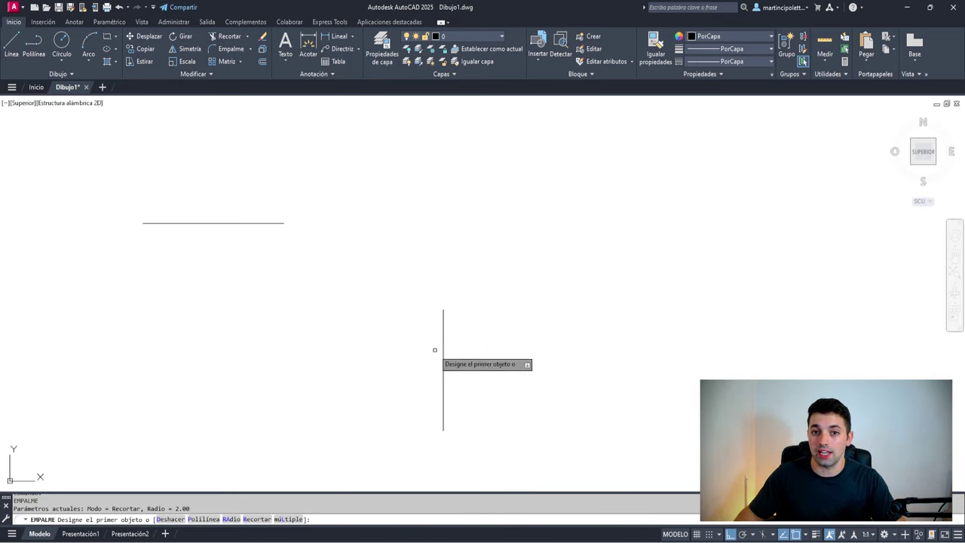
- Fillet the vertical line to the horizontal line, joining them with a radius-2 arc
click(443, 321)
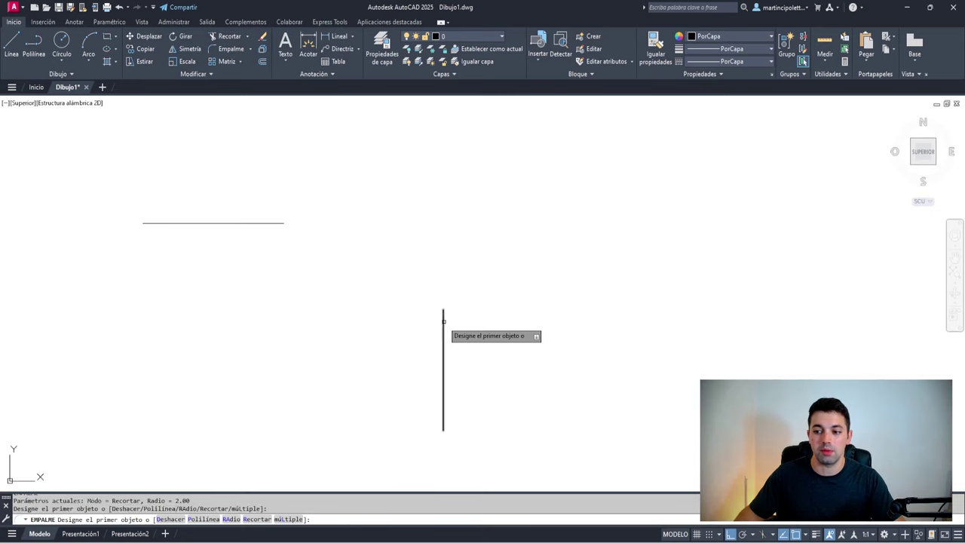
click(279, 223)
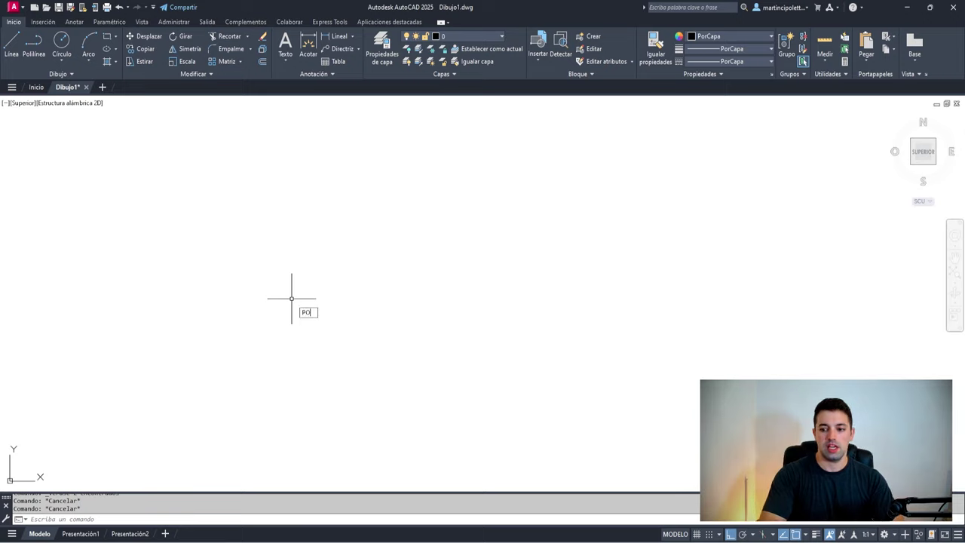
- Draw an open, irregular polyline through eleven points
text(l)
key(Return)
click(162, 267)
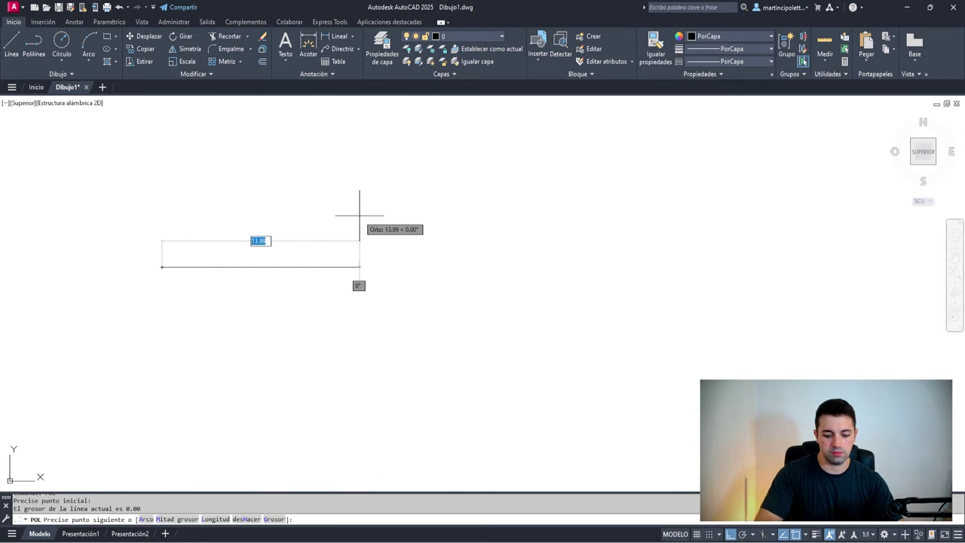
click(350, 160)
click(551, 200)
click(550, 336)
click(488, 401)
click(332, 413)
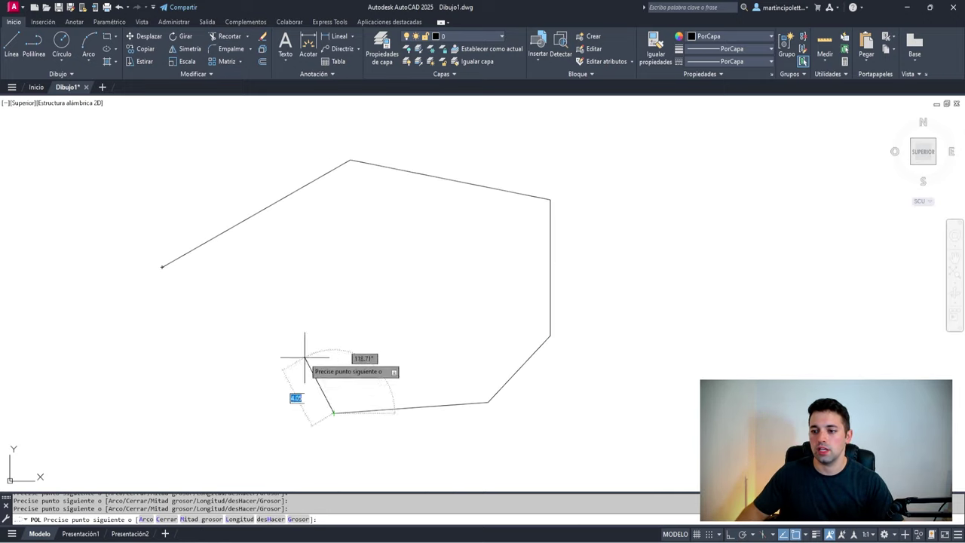
click(365, 310)
click(355, 277)
click(225, 376)
click(60, 362)
click(153, 182)
key(Escape)
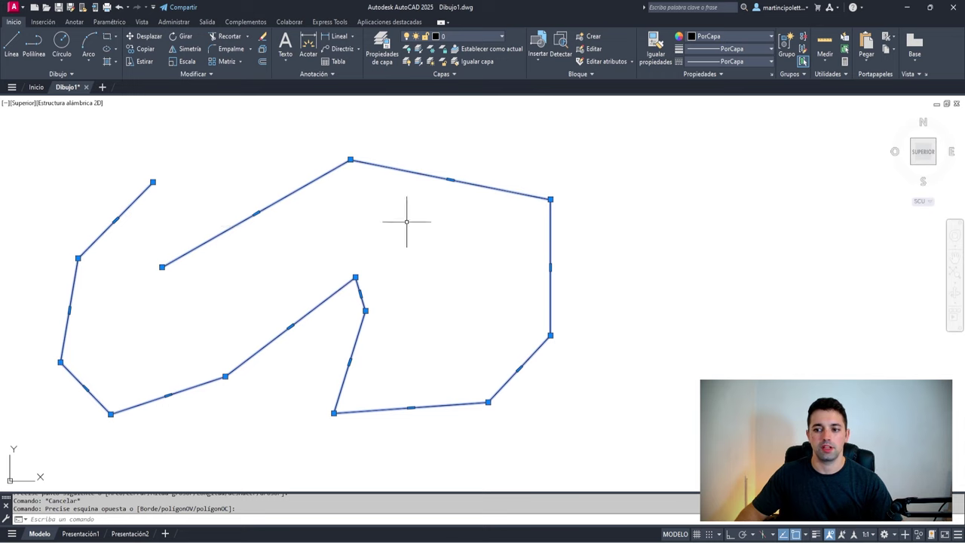
- Center the polyline in view and start Fillet (MP) with radius 2 in Trim mode
middle_drag(406, 222, 468, 220)
key(Escape)
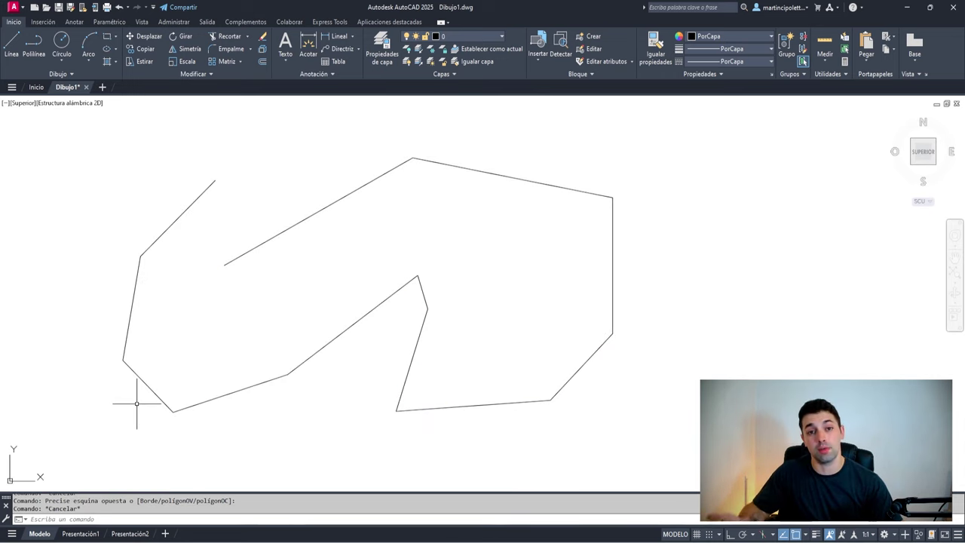
text(mp)
key(Return)
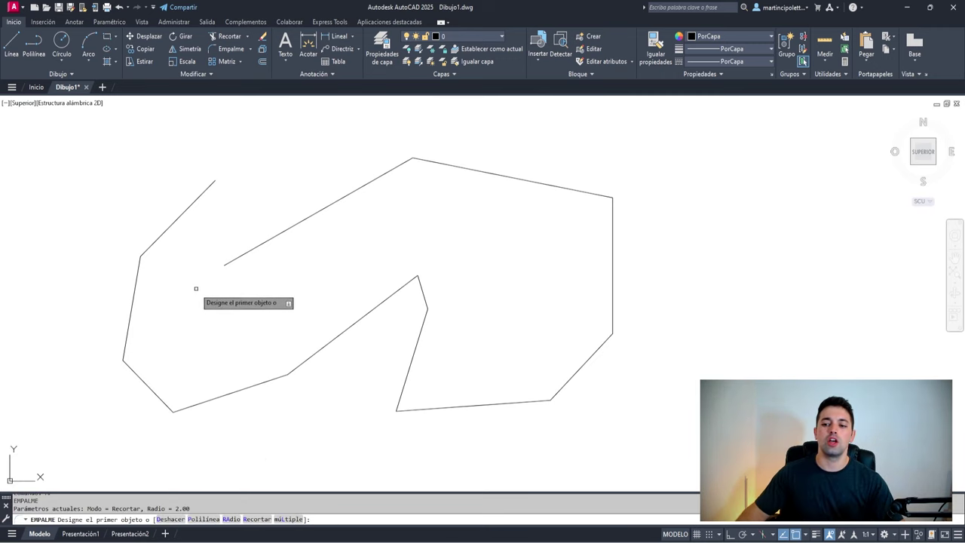
- Round the upper-left, left and bottom-left corners of the outline with radius-2 fillets
click(142, 254)
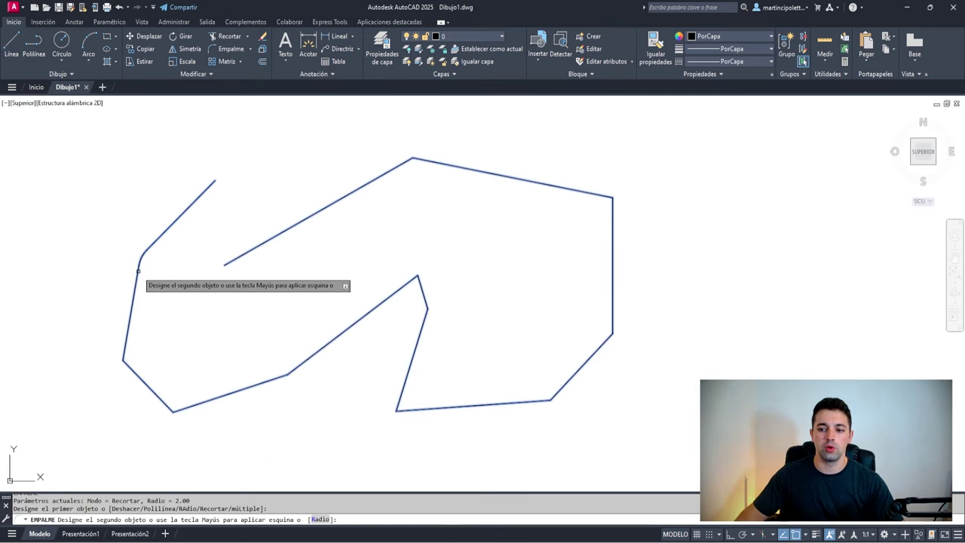
click(138, 270)
key(Return)
click(129, 325)
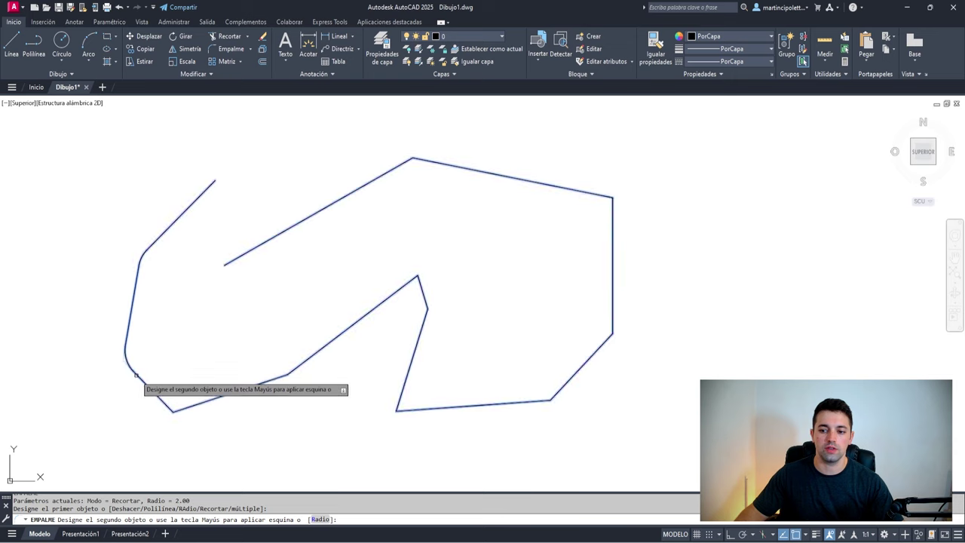
click(136, 375)
key(Return)
click(163, 394)
click(192, 405)
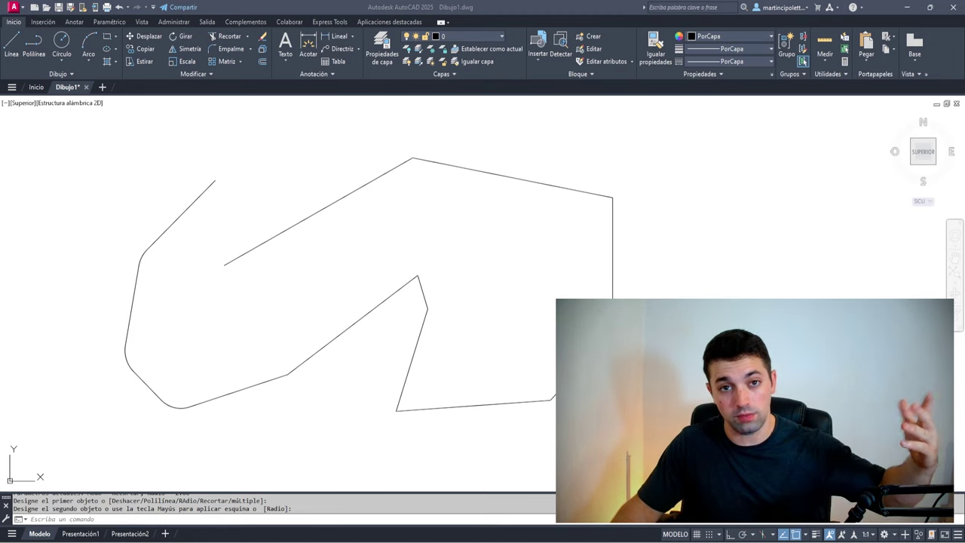
key(Return)
text(L)
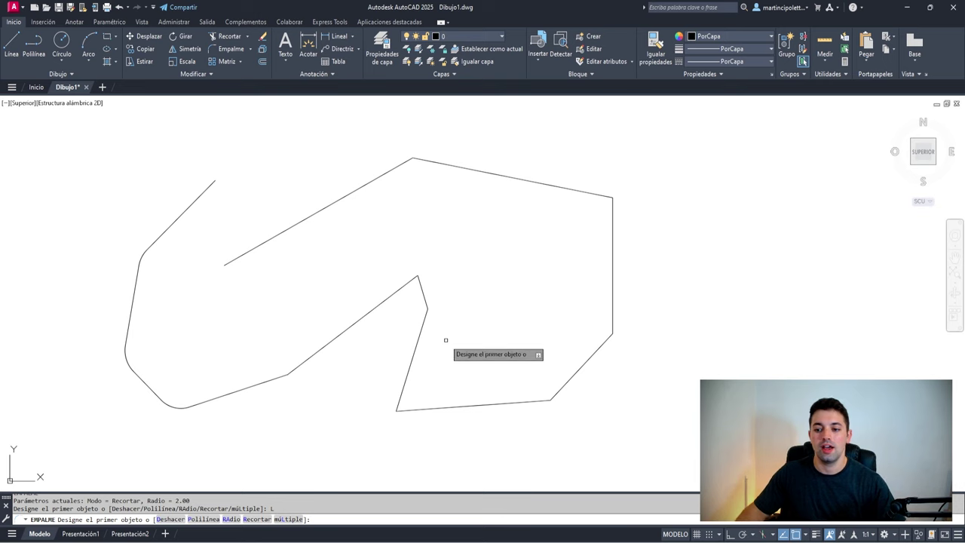
click(423, 299)
click(425, 300)
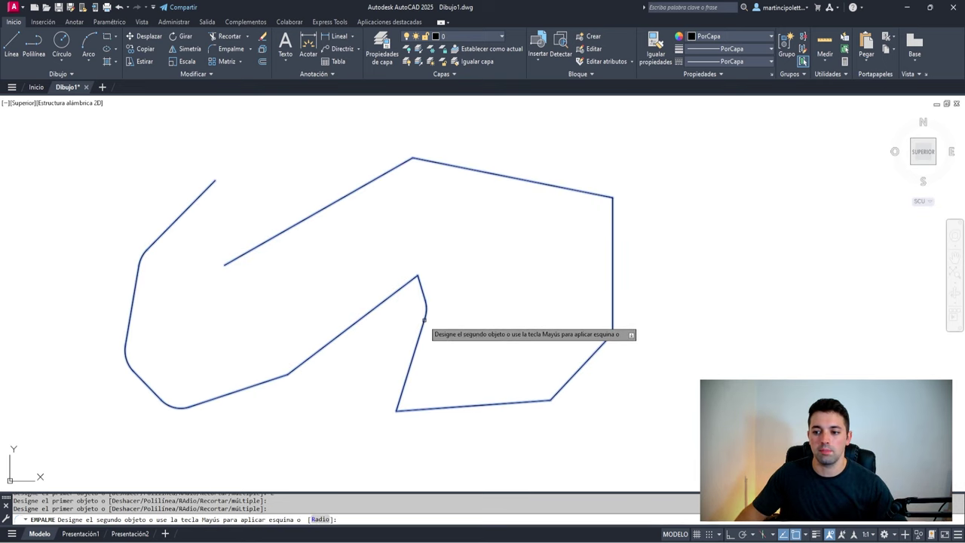
click(424, 323)
click(420, 332)
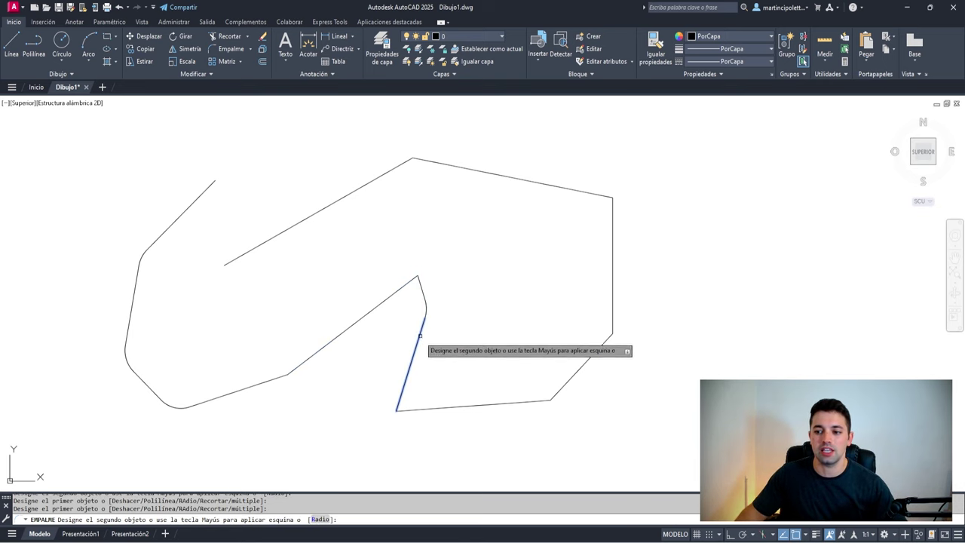
scroll(448, 407, up, 2)
click(457, 406)
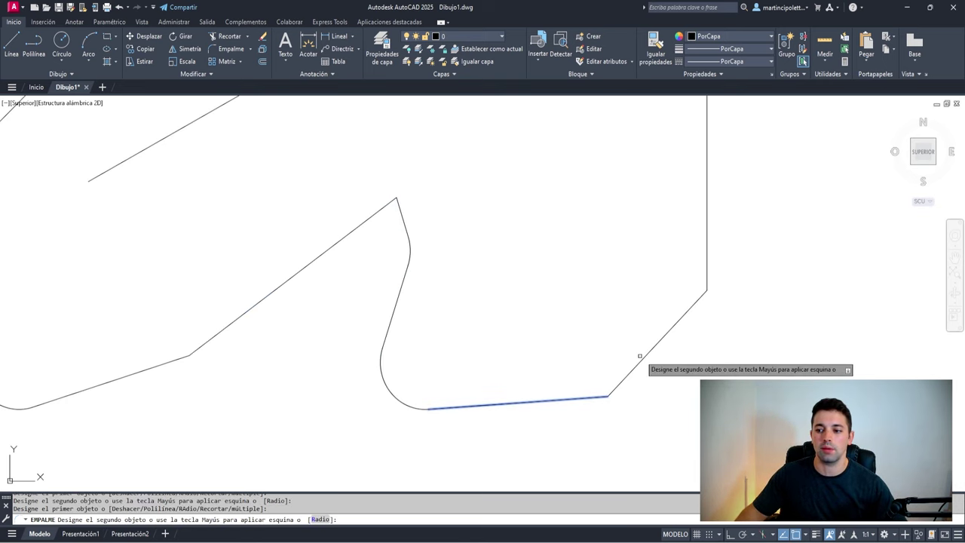
click(702, 292)
click(705, 266)
scroll(665, 229, down, 7)
middle_drag(663, 227, 582, 262)
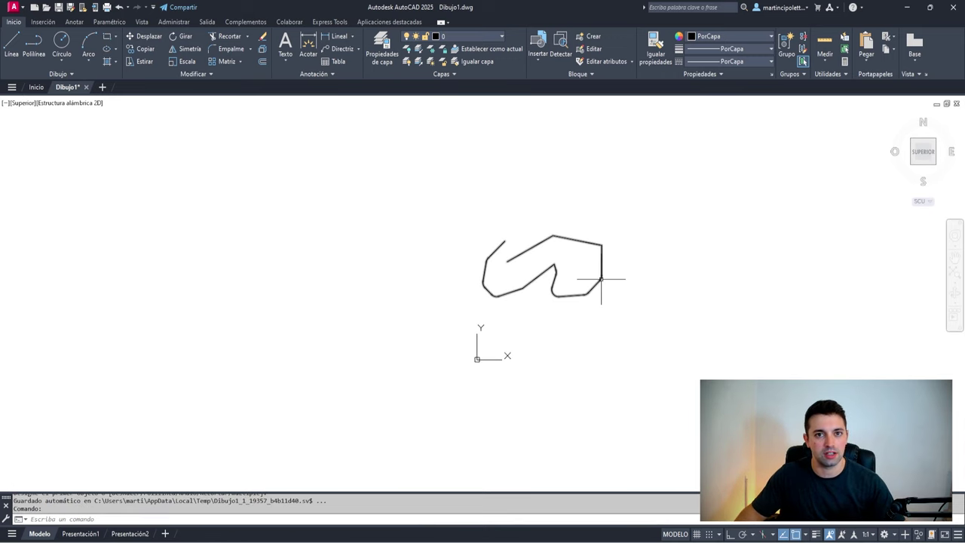
scroll(583, 260, up, 6)
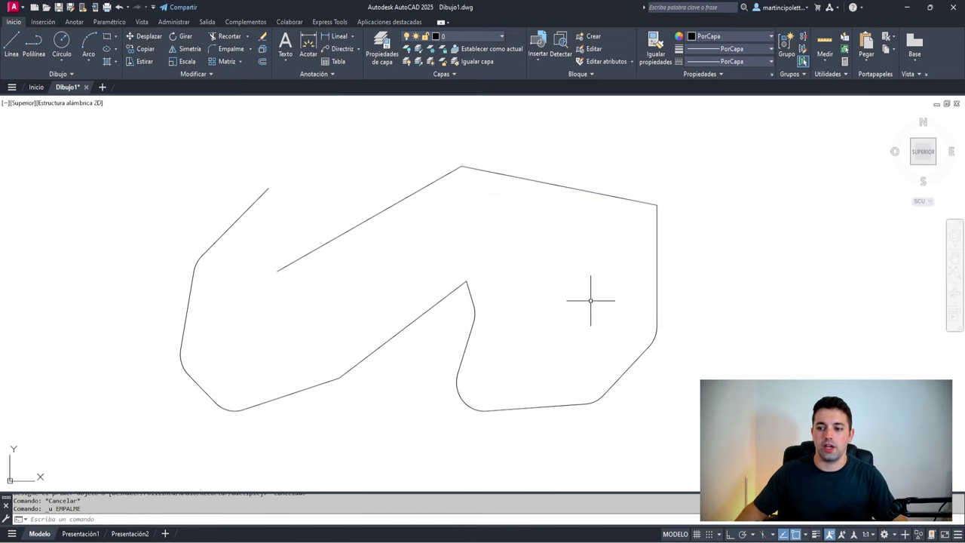
scroll(565, 290, down, 3)
- Undo the remaining fillets so the outline's corners are sharp again
key(ctrl+z)
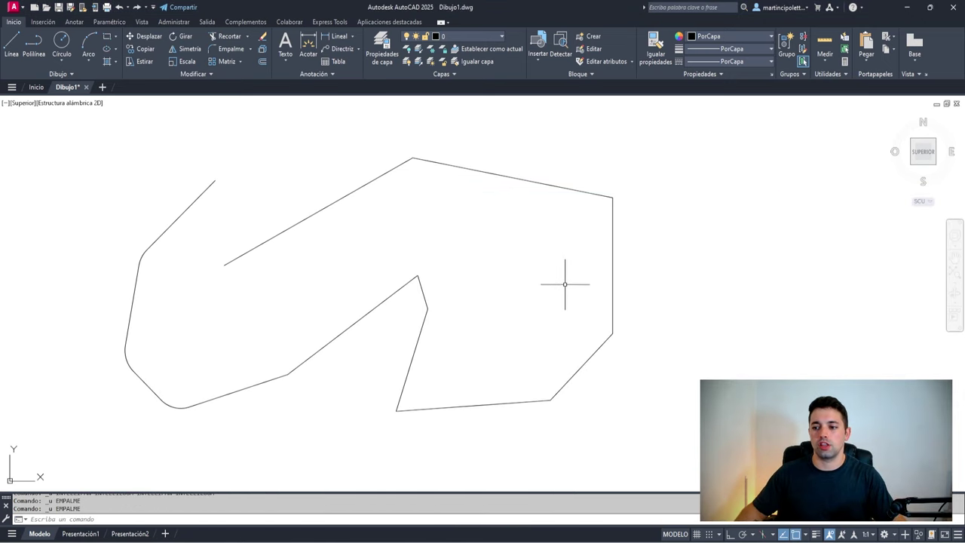
click(523, 277)
key(ctrl+z)
- Fillet the outline as a whole polyline, rounding every corner with radius-2 arcs
text(MP)
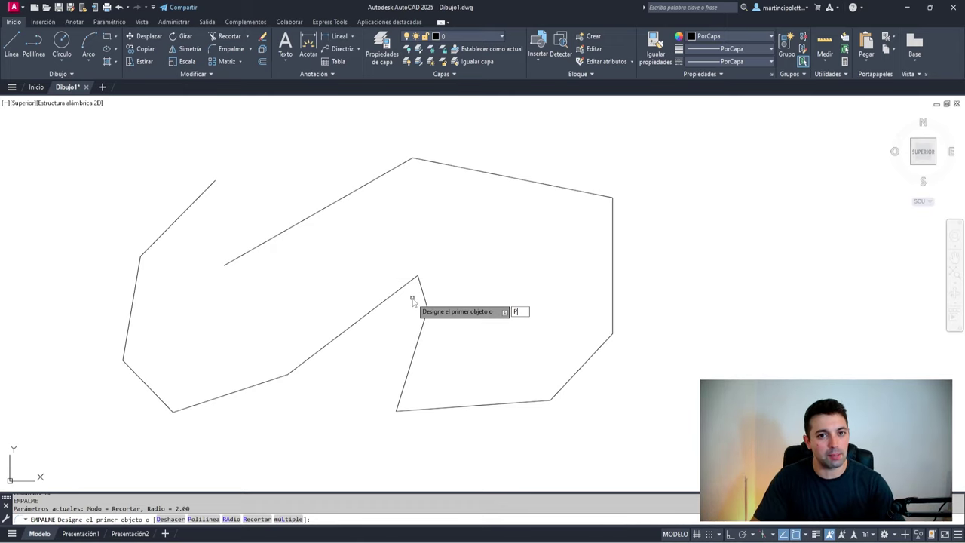
key(Return)
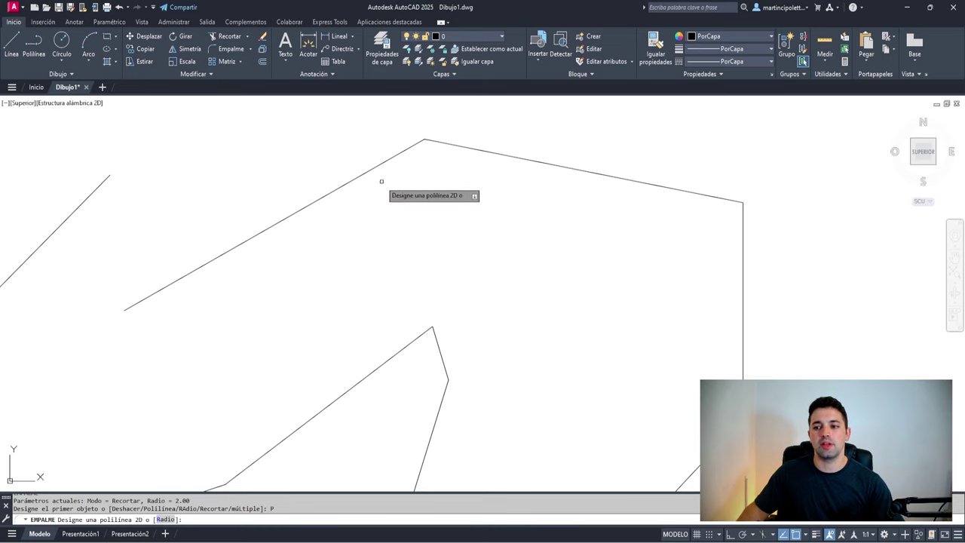
scroll(381, 180, down, 3)
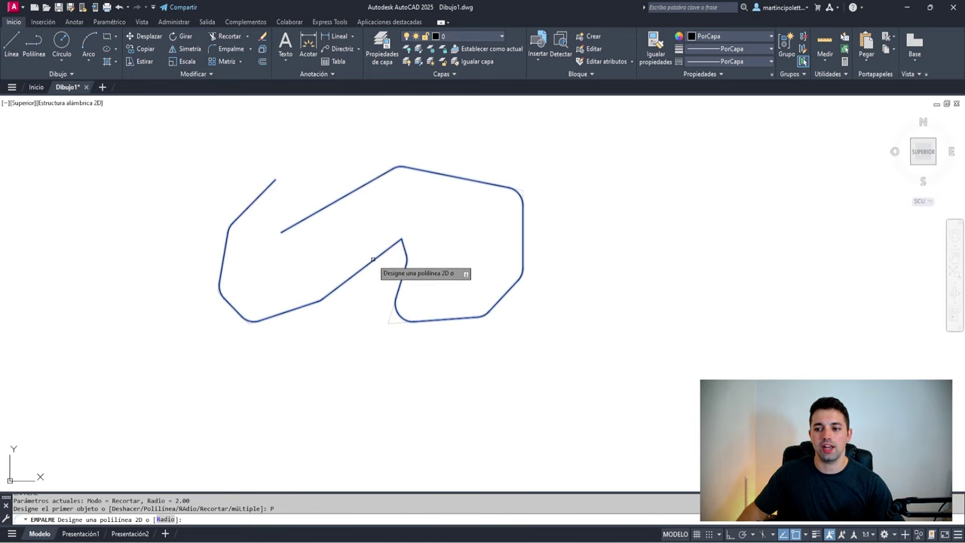
click(310, 227)
- Select the filleted polyline to inspect its vertex grips, then deselect it
scroll(318, 269, up, 5)
scroll(372, 294, up, 2)
click(353, 418)
scroll(353, 418, up, 2)
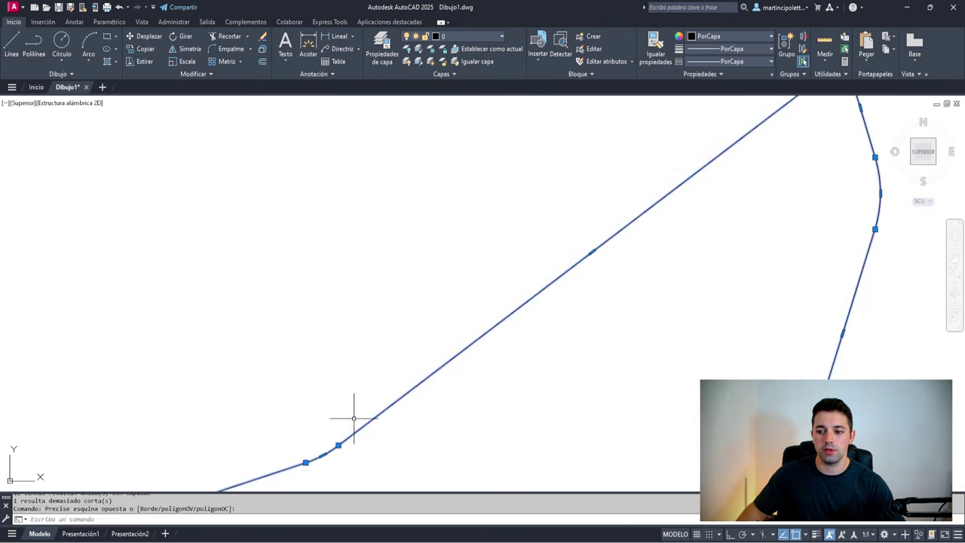
scroll(353, 417, down, 2)
scroll(440, 272, down, 3)
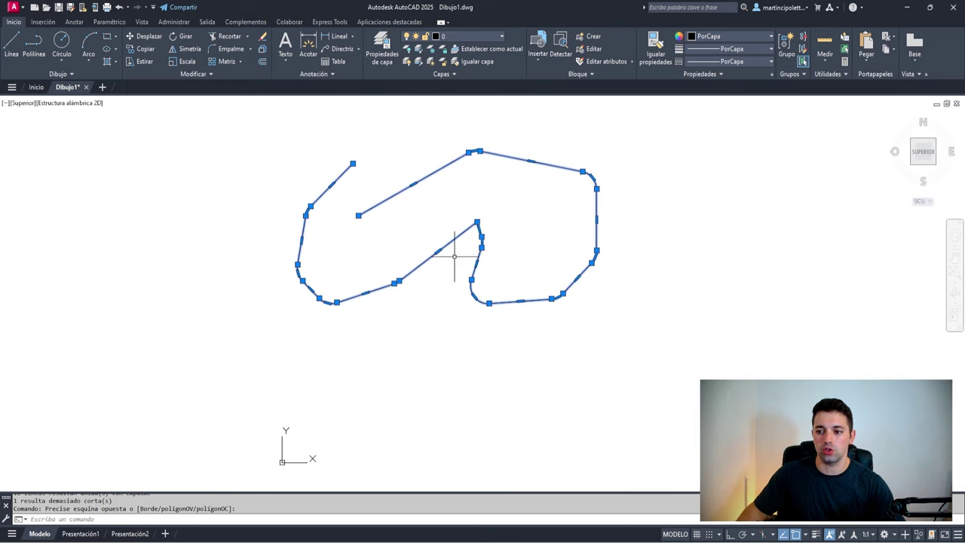
scroll(454, 256, up, 5)
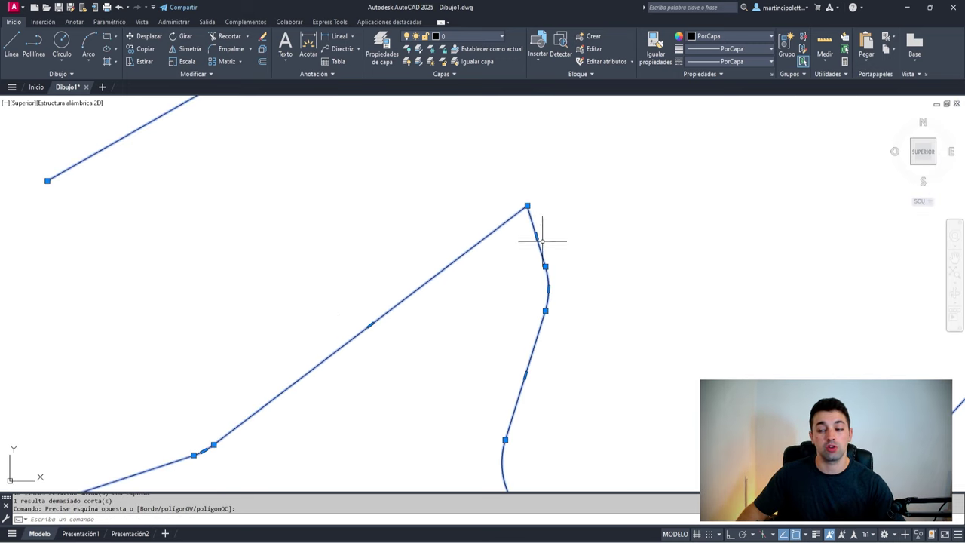
scroll(551, 279, down, 2)
mouse_move(550, 275)
middle_down()
mouse_move(312, 216)
mouse_move(407, 219)
middle_up()
scroll(455, 380, down, 2)
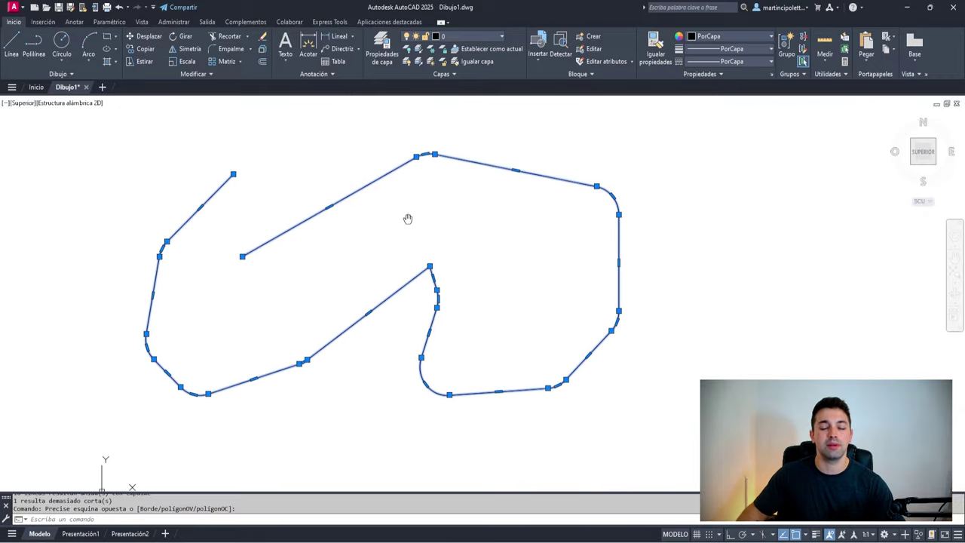
key(Escape)
scroll(410, 260, down, 3)
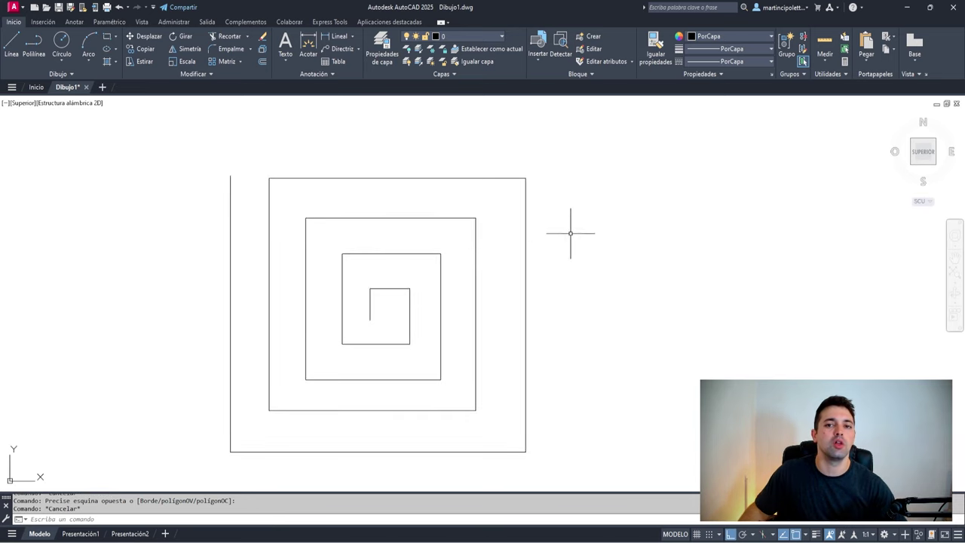
- Select the square spiral to check it, then deselect it
drag(571, 230, 342, 344)
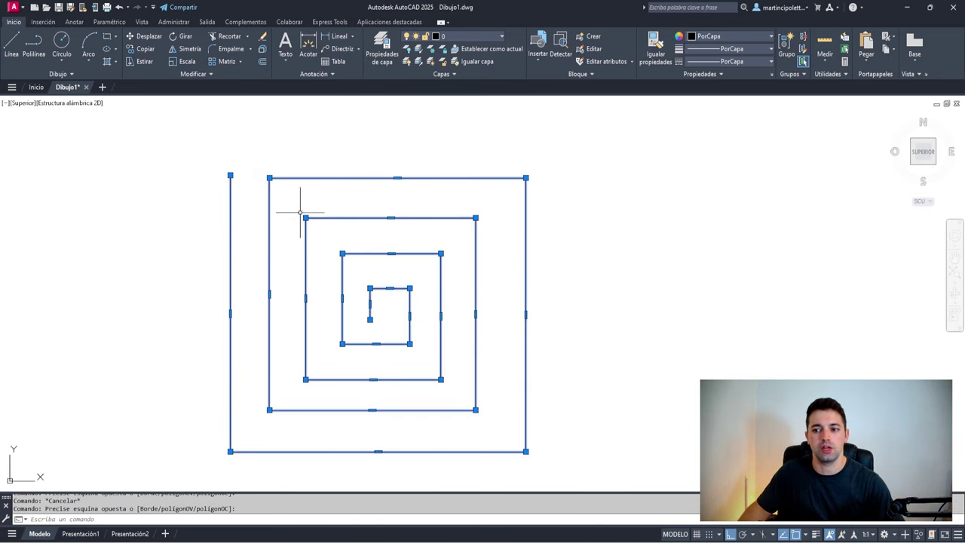
scroll(269, 173, up, 5)
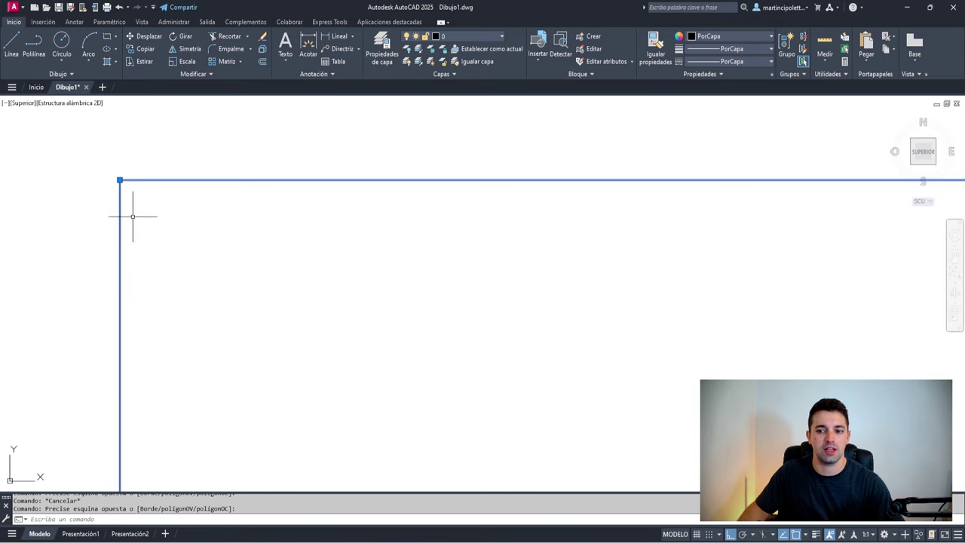
scroll(133, 216, down, 3)
middle_drag(122, 185, 325, 183)
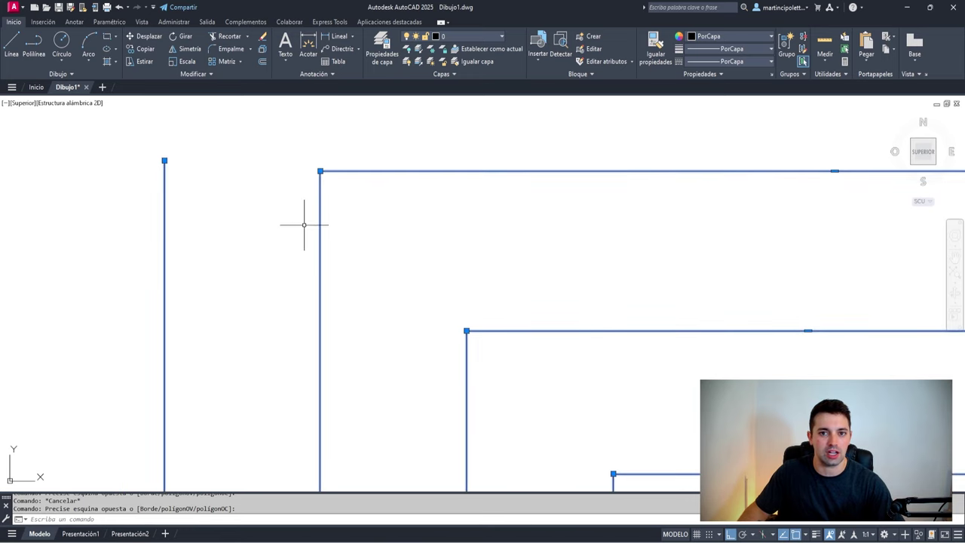
key(Escape)
scroll(309, 215, down, 3)
scroll(300, 219, down, 1)
text(MP)
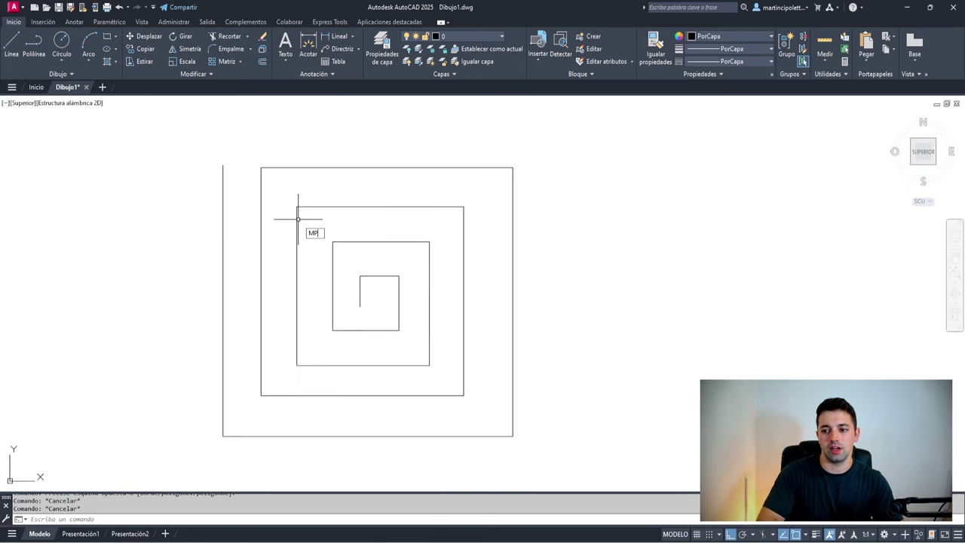
- Start FILLET and set a new radius of 2 by picking two points
key(Return)
text(RA)
key(Return)
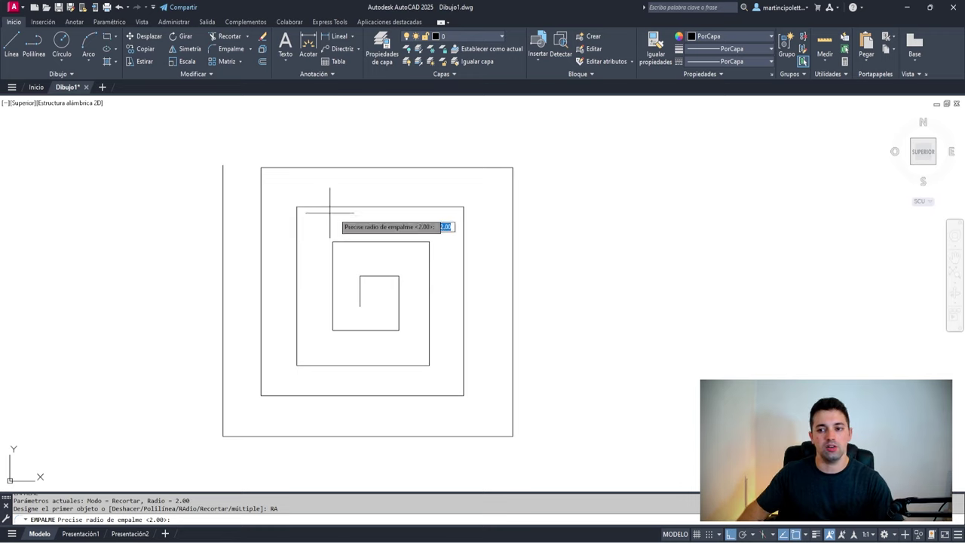
scroll(234, 153, up, 5)
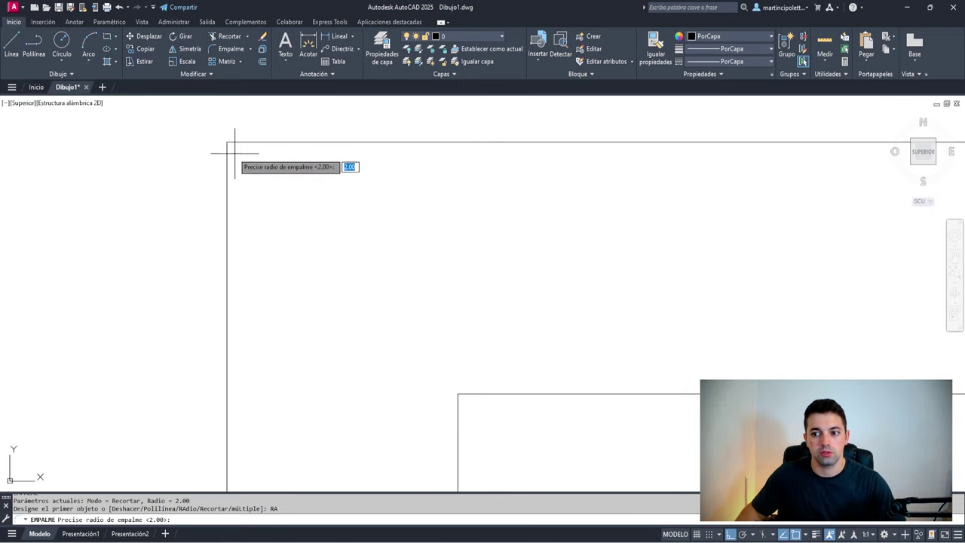
scroll(235, 153, up, 2)
click(229, 169)
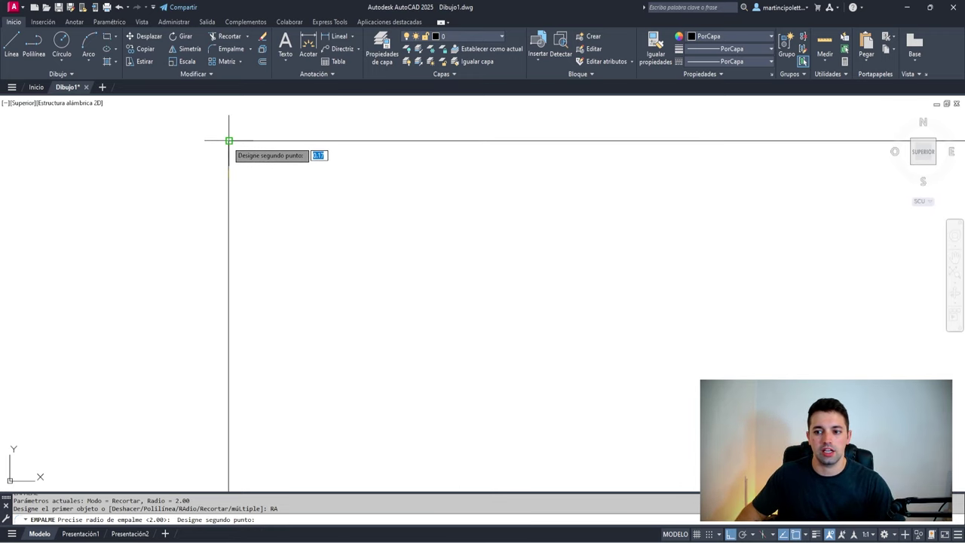
click(229, 141)
- Fillet the spiral as one polyline, rounding all 16 turns, and select it to show its vertices
scroll(231, 144, down, 2)
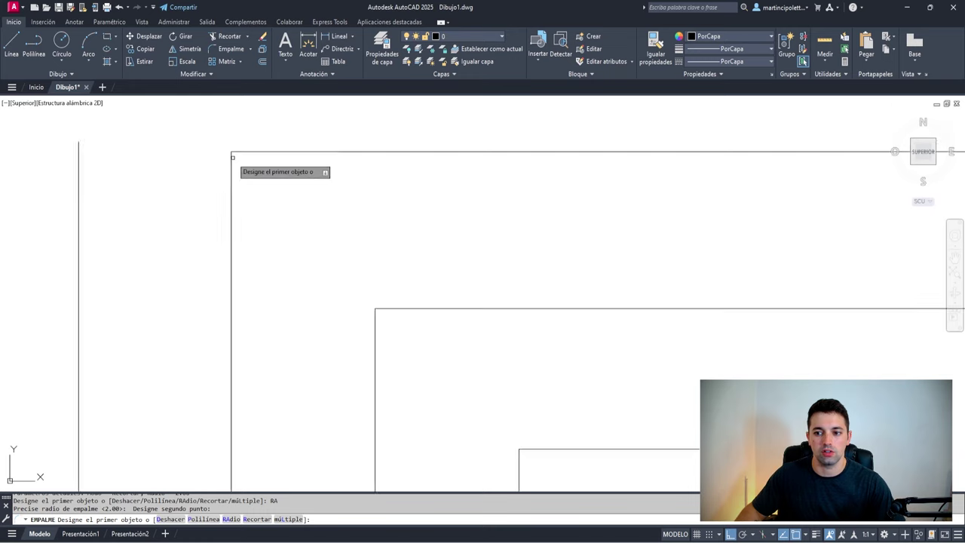
scroll(237, 155, down, 4)
middle_drag(248, 219, 271, 255)
text(P)
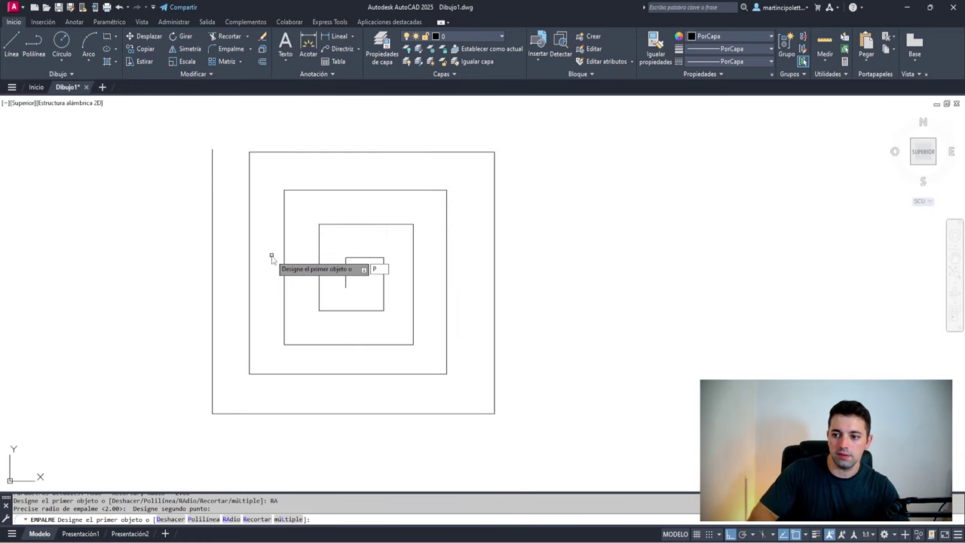
key(Return)
scroll(281, 256, up, 2)
click(283, 263)
scroll(302, 253, down, 4)
scroll(308, 224, up, 4)
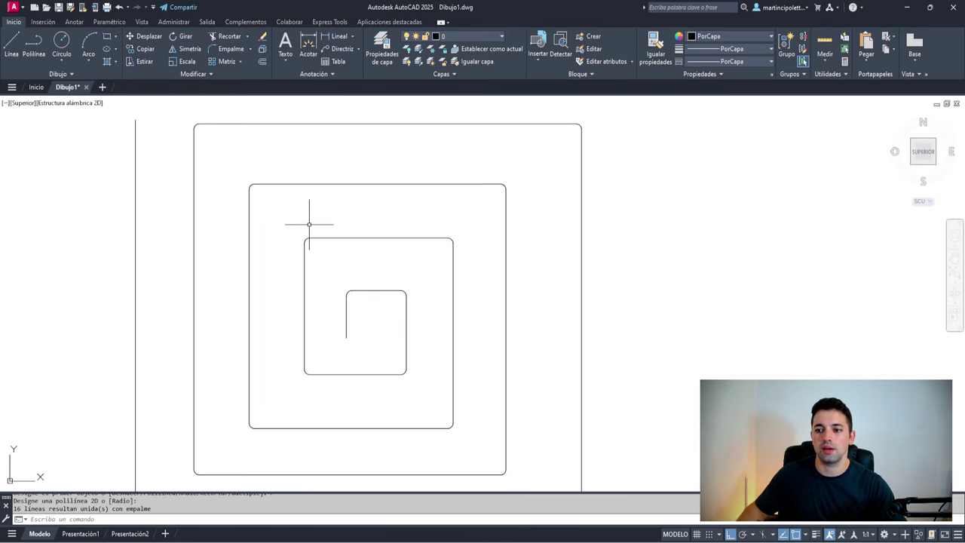
click(308, 224)
scroll(520, 271, down, 4)
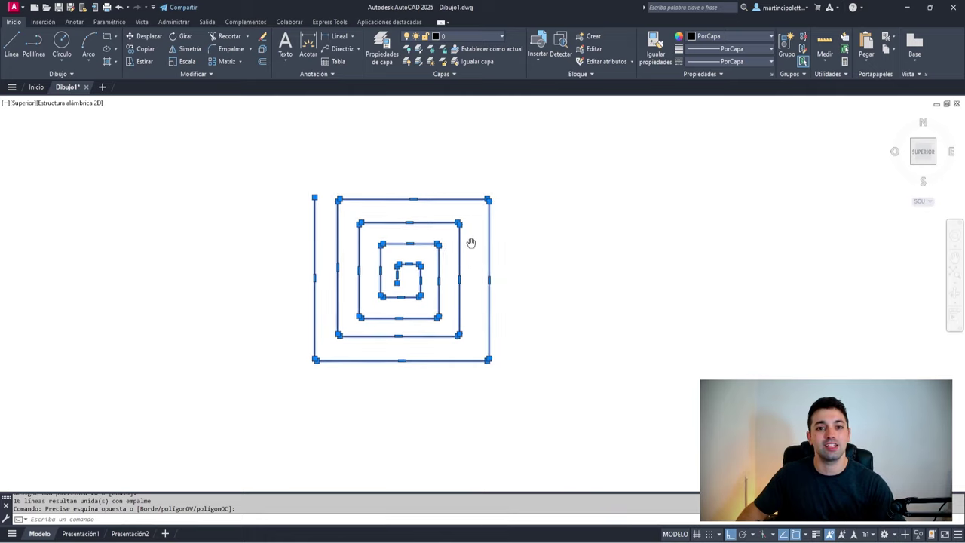